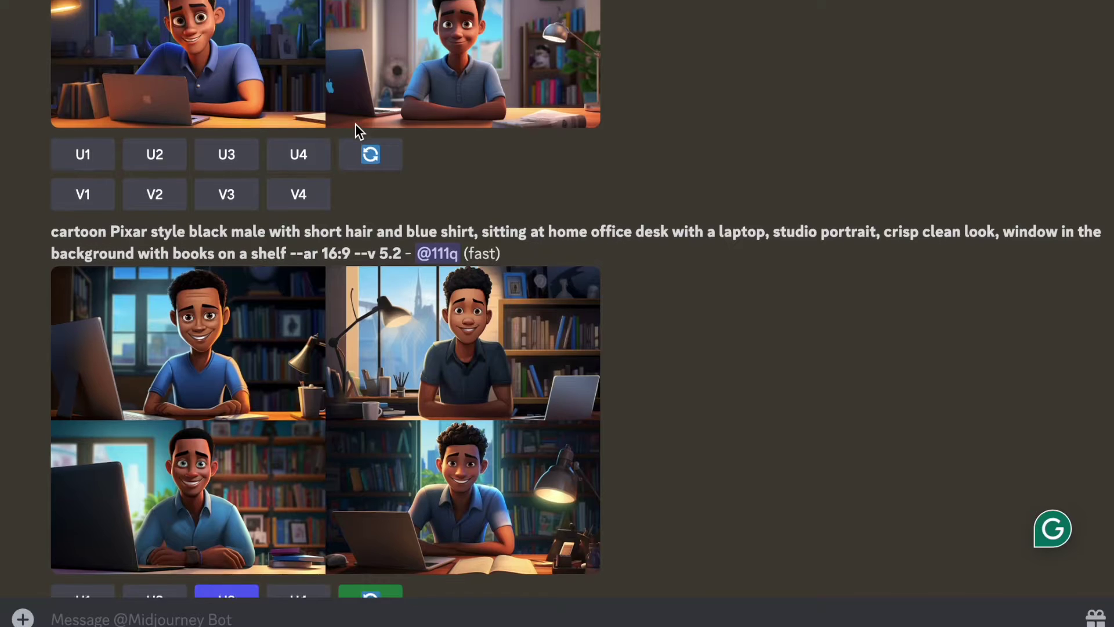
# Scroll to the two 16:9 v5.2 grids of the Pixar-style man at a home office desk.
pyautogui.scroll(-2, 389, 292)
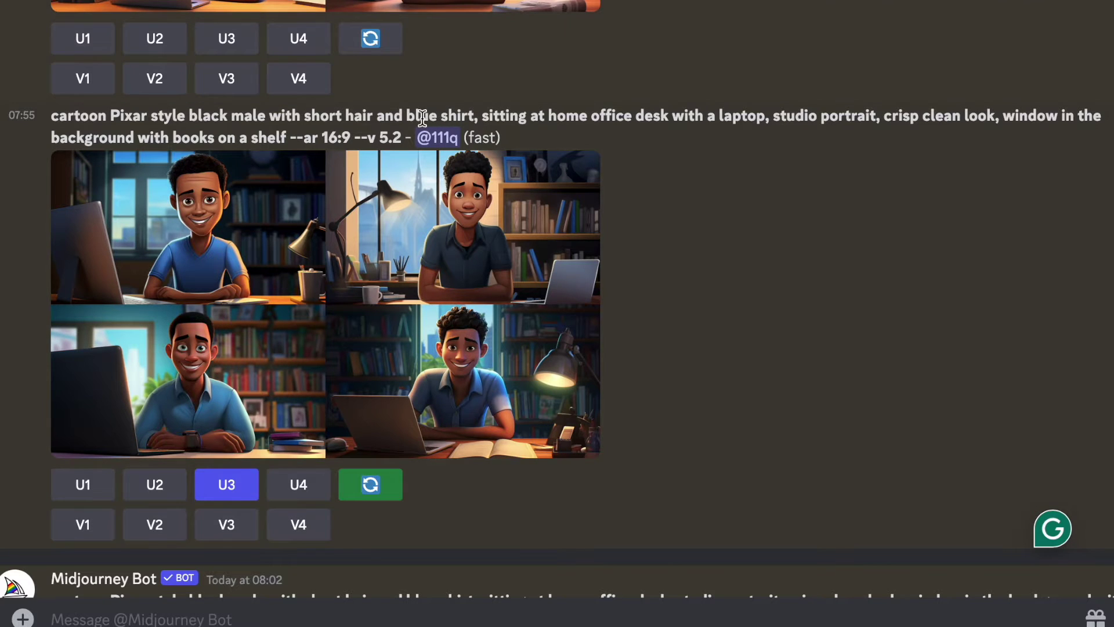
pyautogui.moveTo(53, 122); pyautogui.dragTo(184, 120)
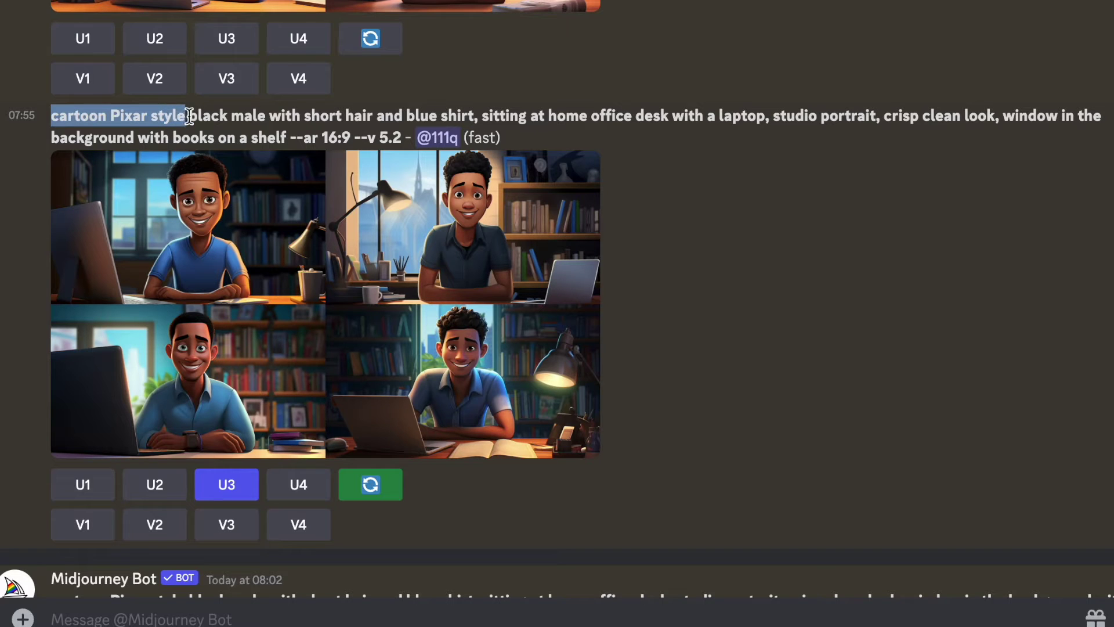
pyautogui.click(194, 116)
pyautogui.moveTo(191, 115); pyautogui.dragTo(475, 109)
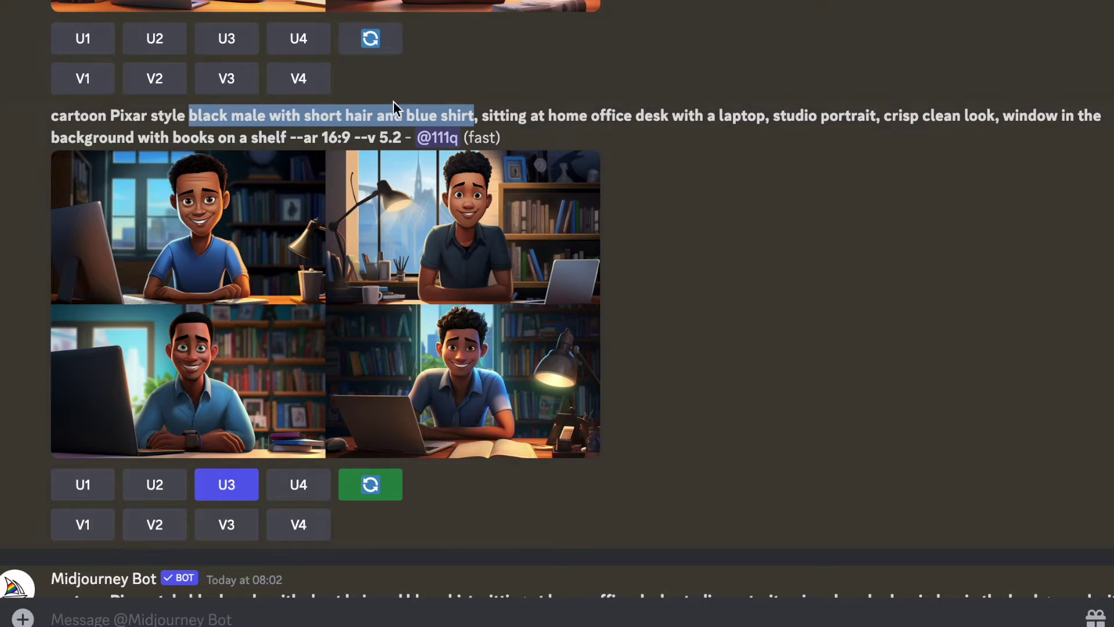
pyautogui.click(486, 88)
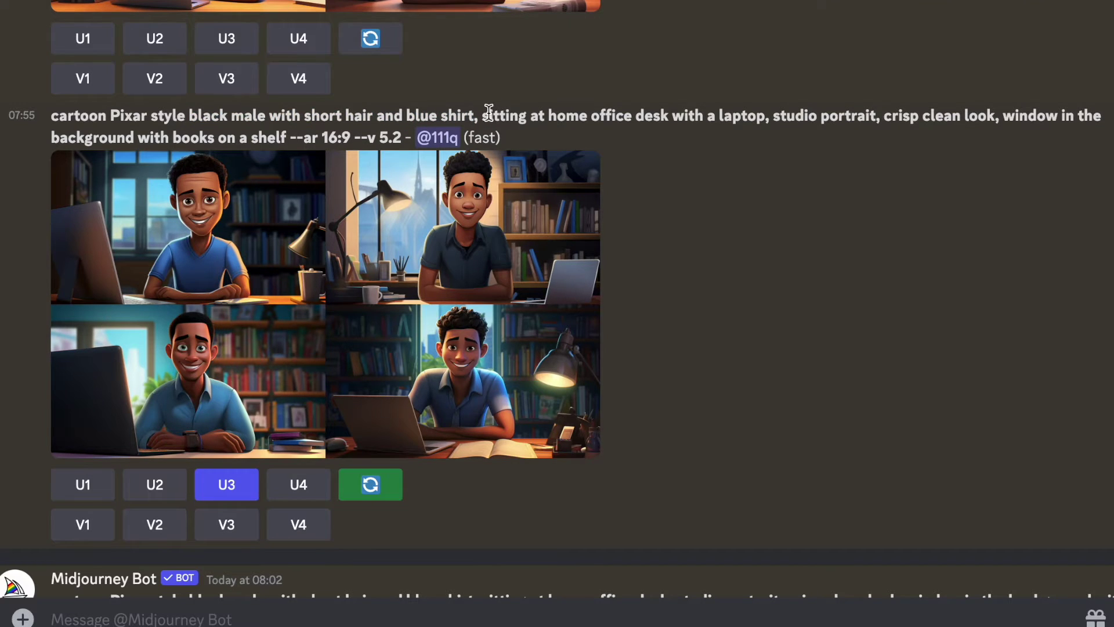
pyautogui.moveTo(482, 115); pyautogui.dragTo(666, 113)
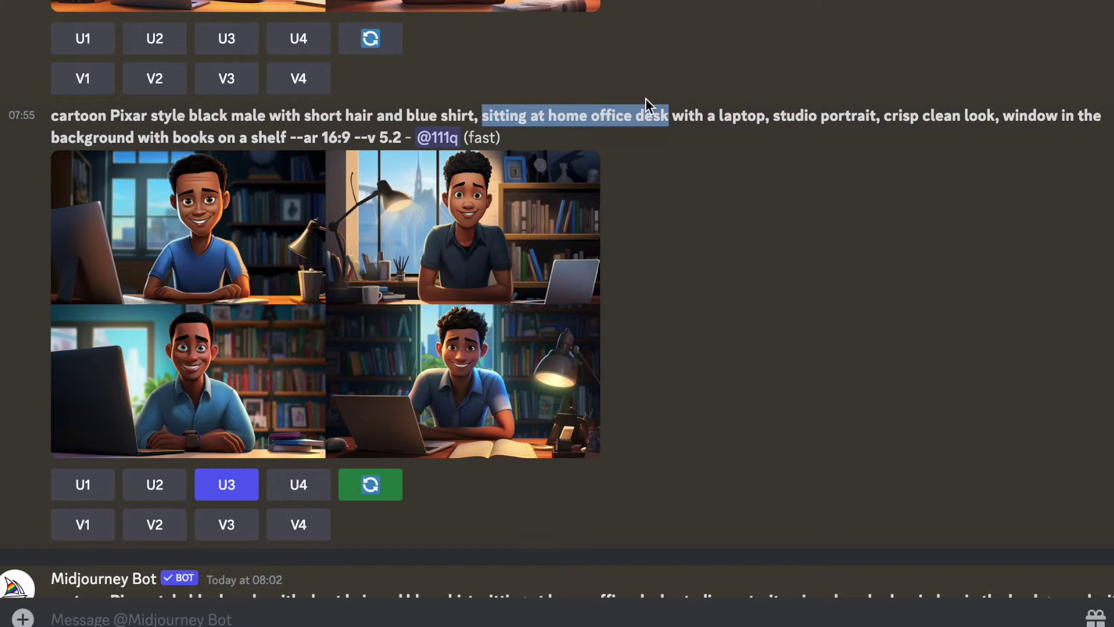
pyautogui.click(652, 88)
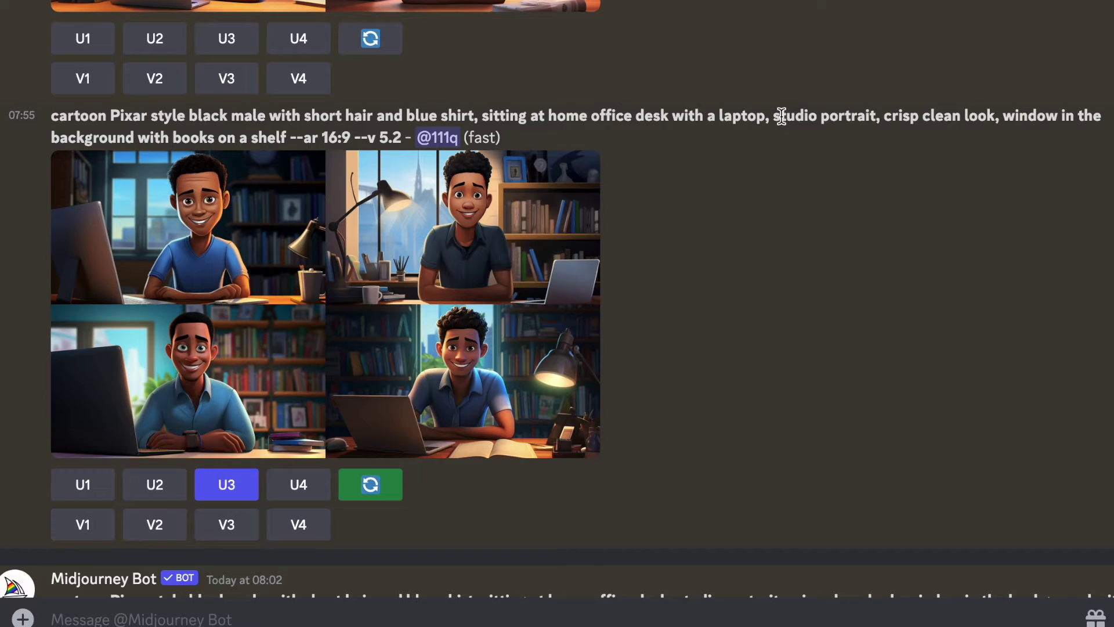
pyautogui.moveTo(772, 115); pyautogui.dragTo(993, 123)
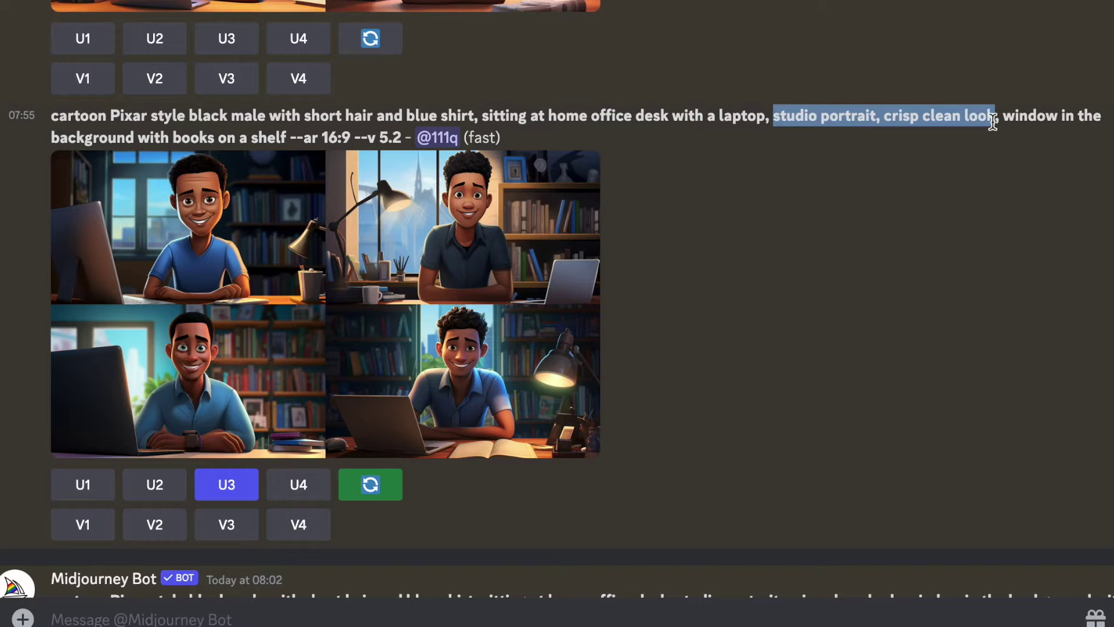
pyautogui.click(948, 80)
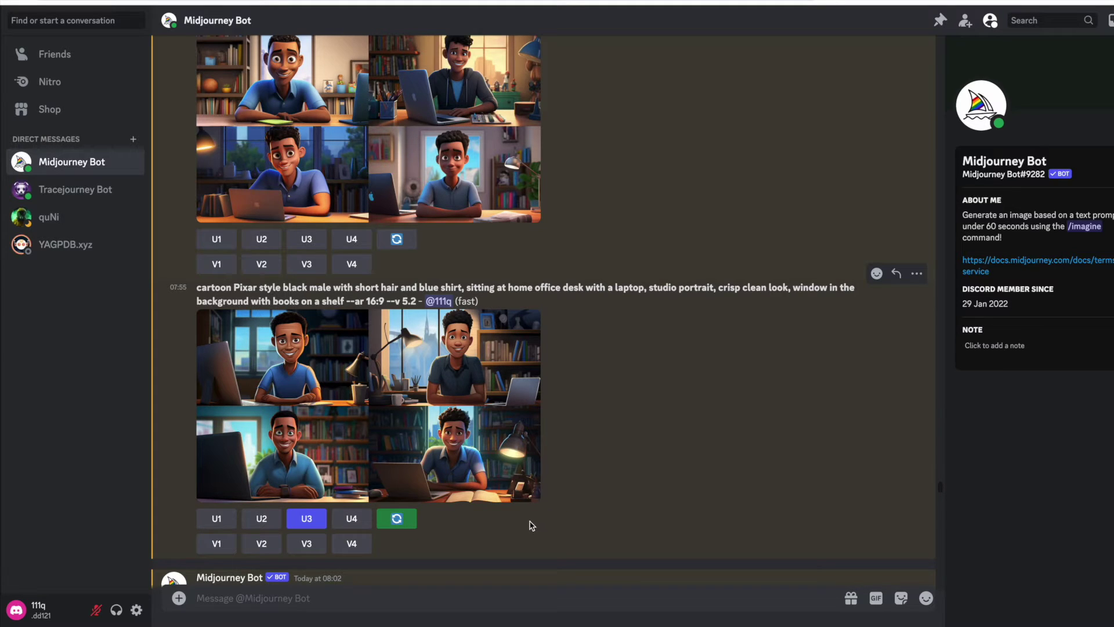
# Scroll past the v5.2 grid to the 08:02 and 08:05 --v 6.0 laptop-free desk grids.
pyautogui.scroll(3, 518, 449)
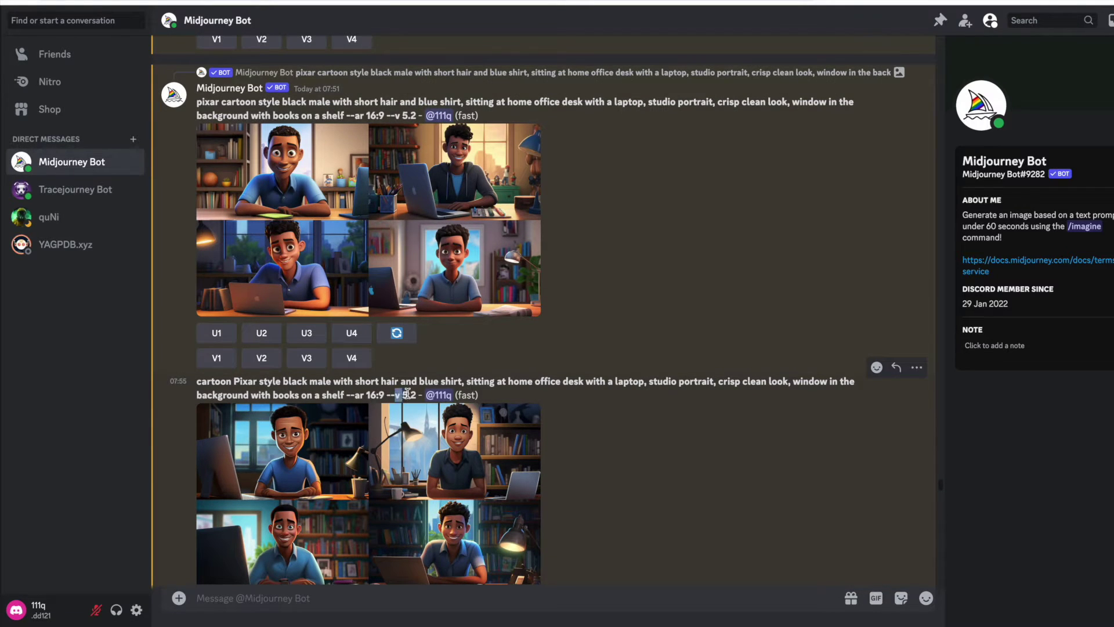
pyautogui.click(612, 454)
pyautogui.scroll(-3, 613, 454)
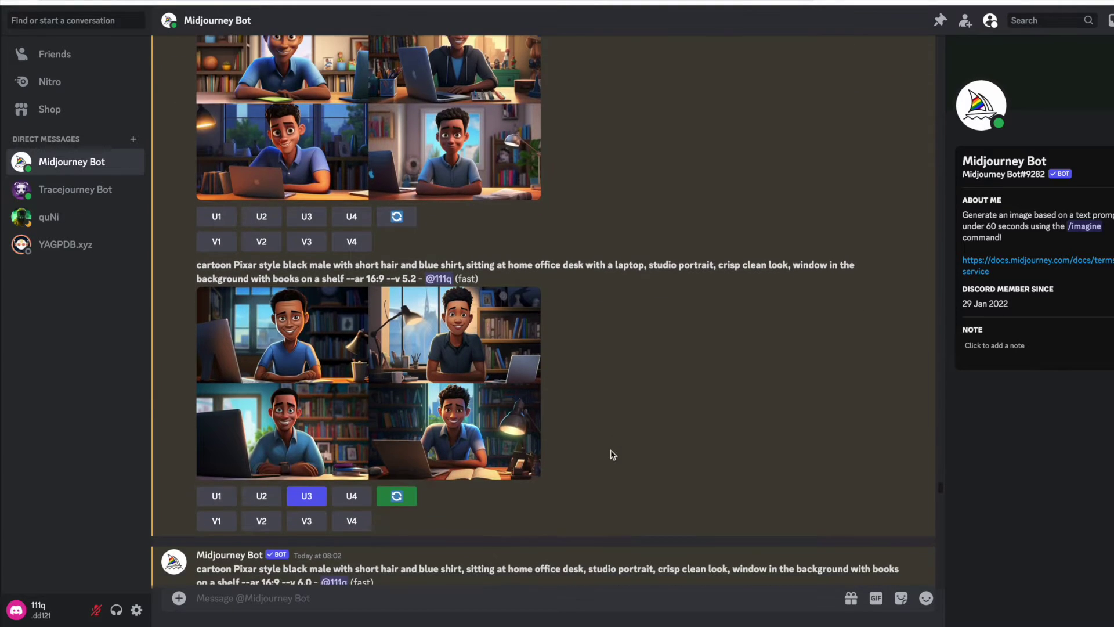
pyautogui.scroll(-5, 612, 454)
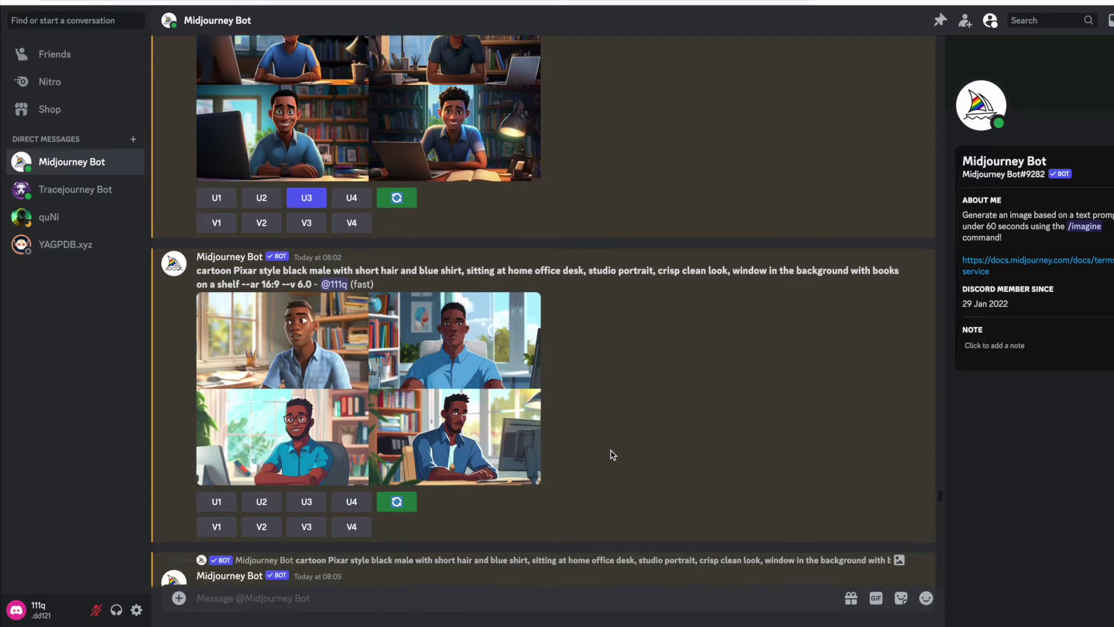
pyautogui.scroll(-3, 613, 454)
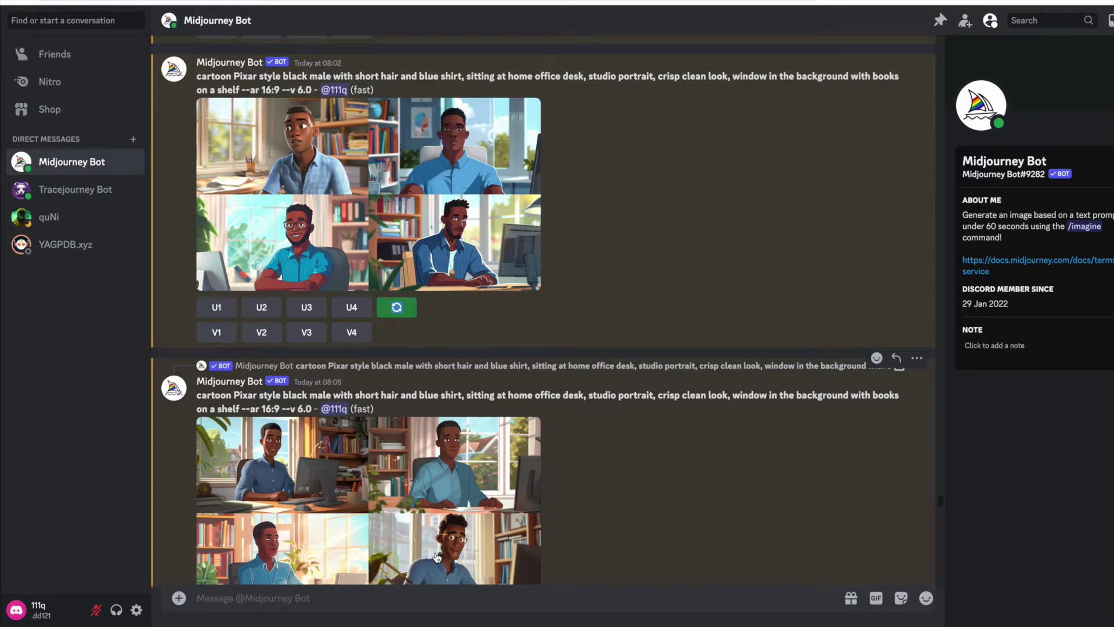
pyautogui.scroll(-1, 436, 557)
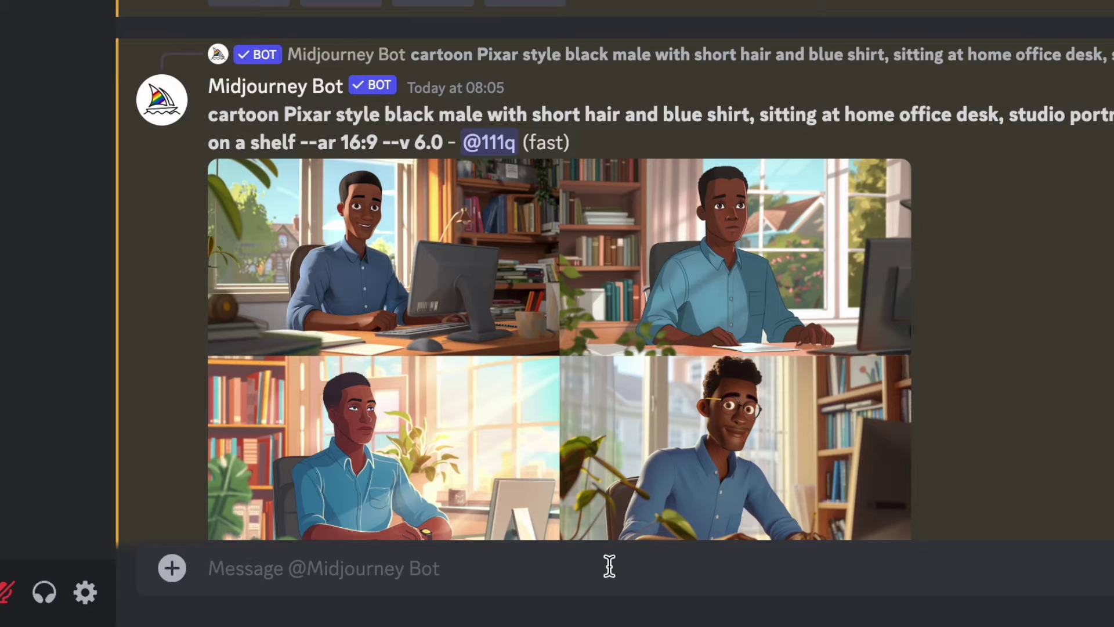
# Run /settings and confirm Midjourney Model V6 [ALPHA] is the selected model version.
pyautogui.write('/setting')
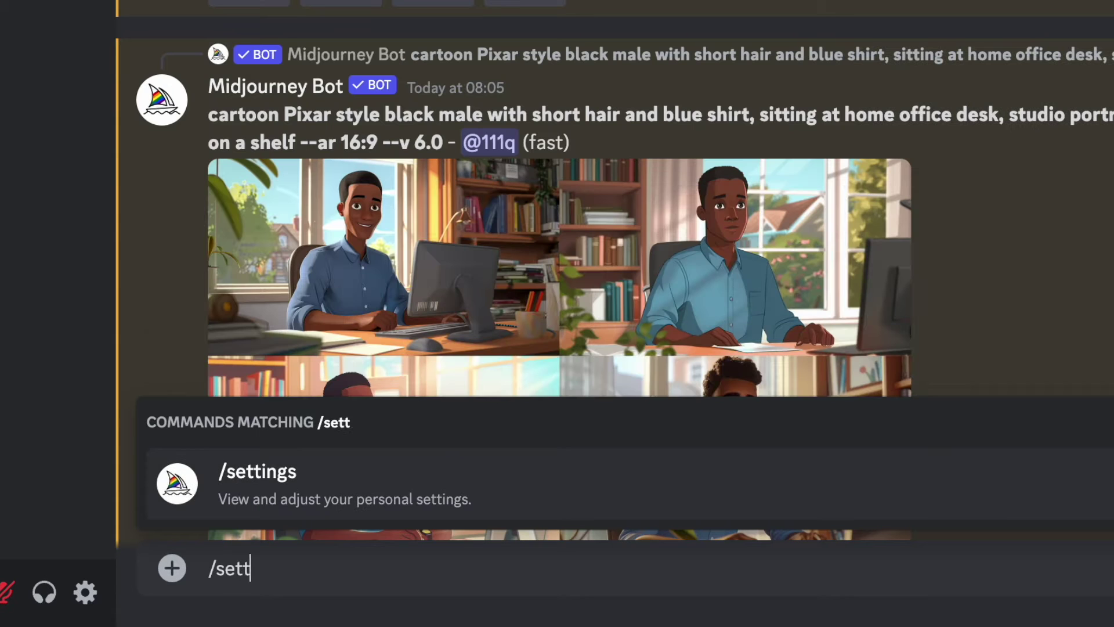
pyautogui.click(687, 464)
pyautogui.press('Return')
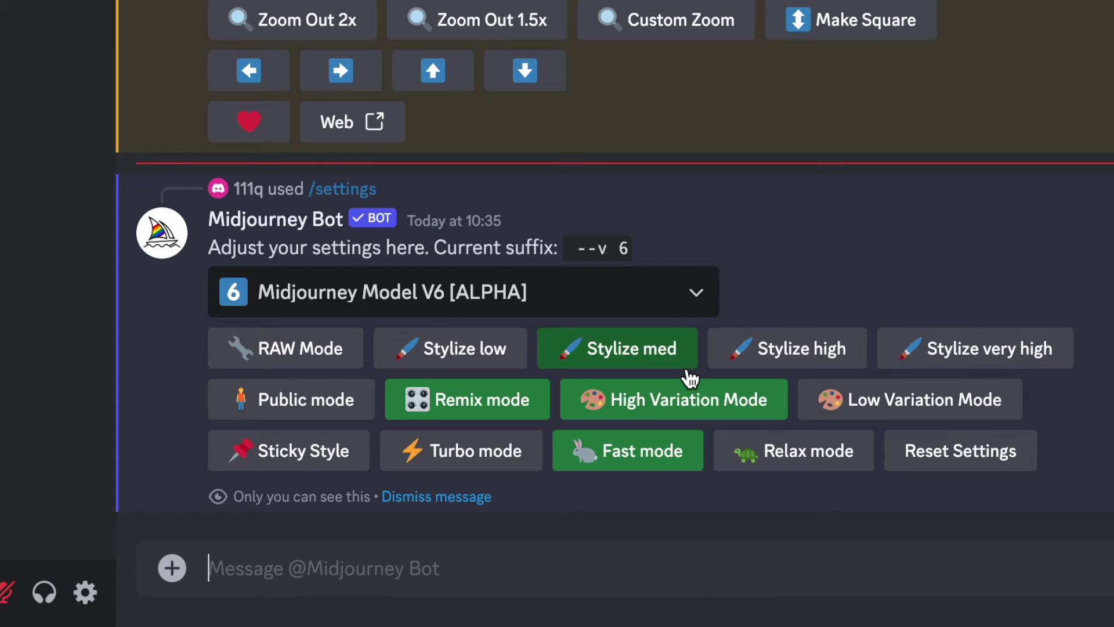
pyautogui.click(710, 299)
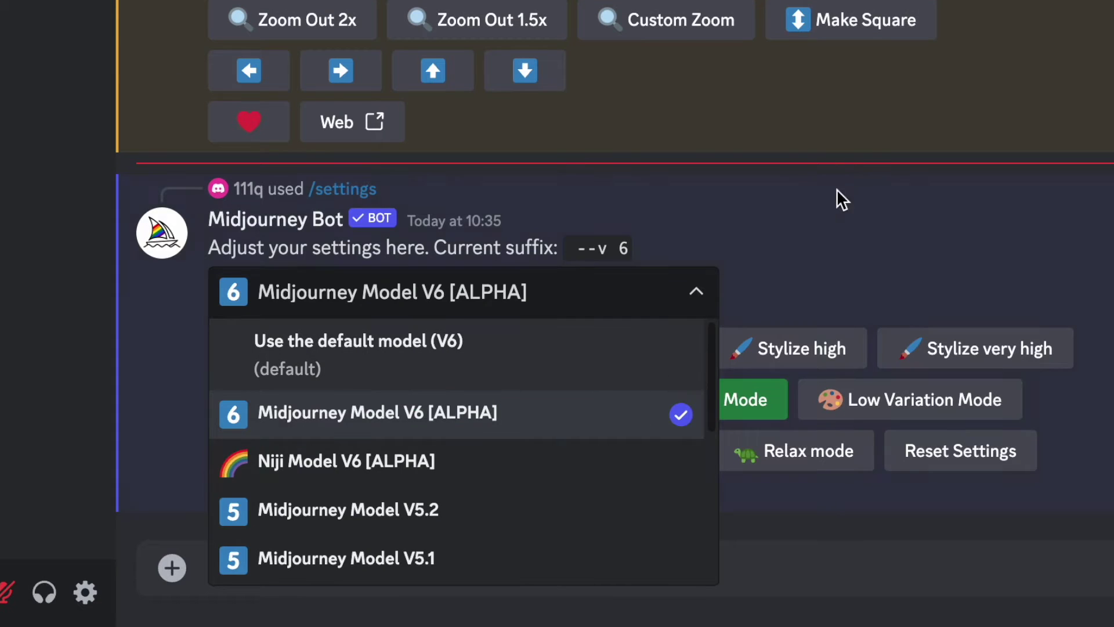
pyautogui.click(883, 108)
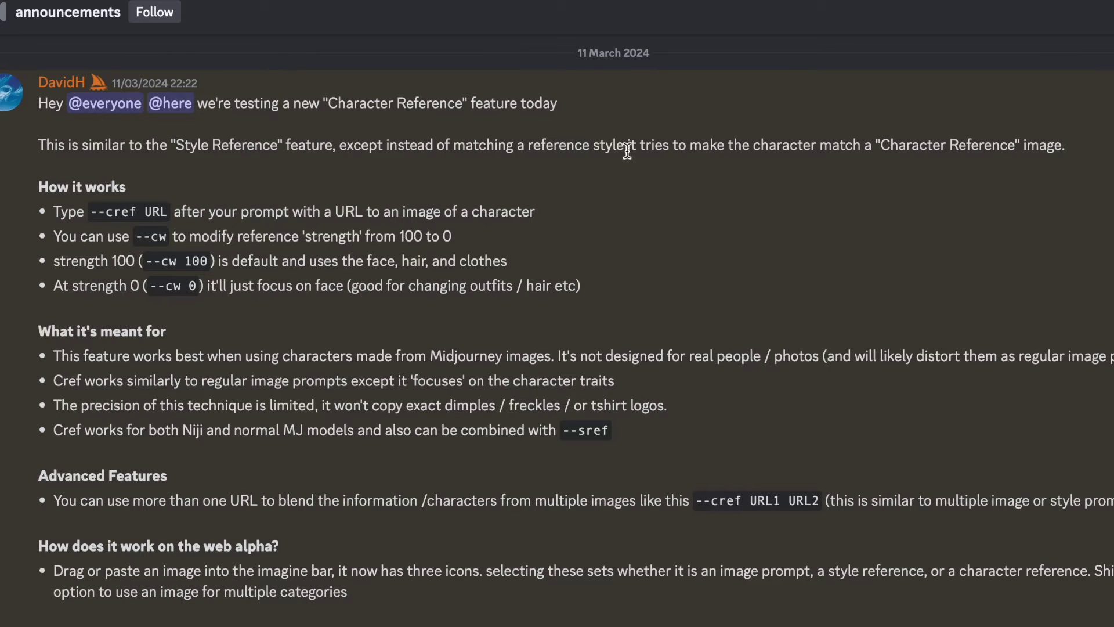
# Highlight the --cw strength 100 and strength 0 face-only explanations in the --cref announcement.
pyautogui.moveTo(630, 145); pyautogui.dragTo(1063, 149)
pyautogui.tripleClick(476, 247)
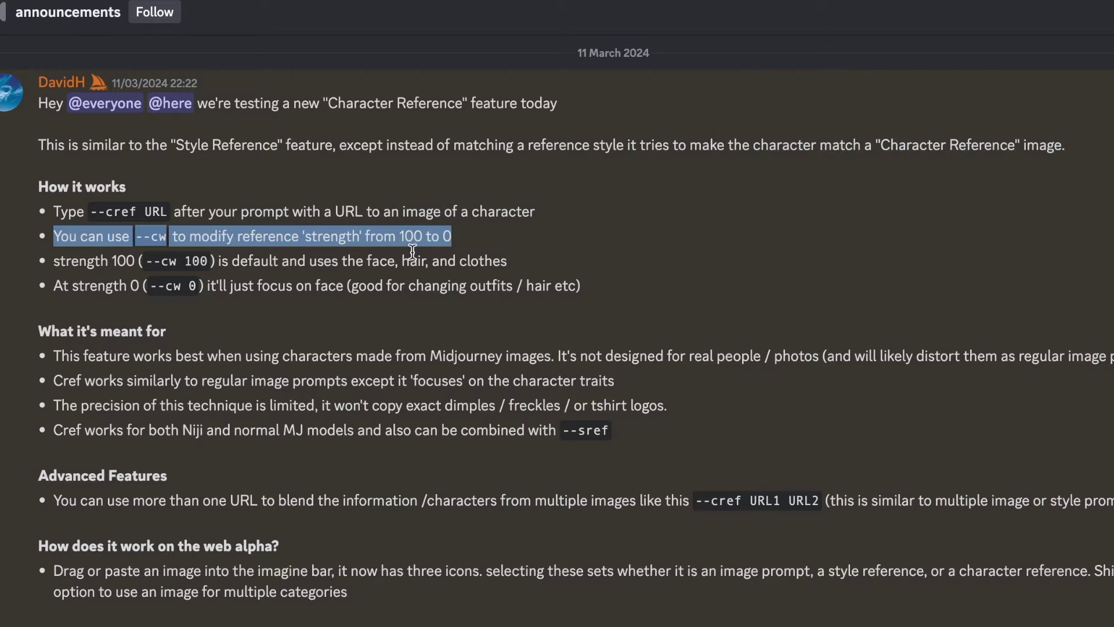
pyautogui.click(347, 194)
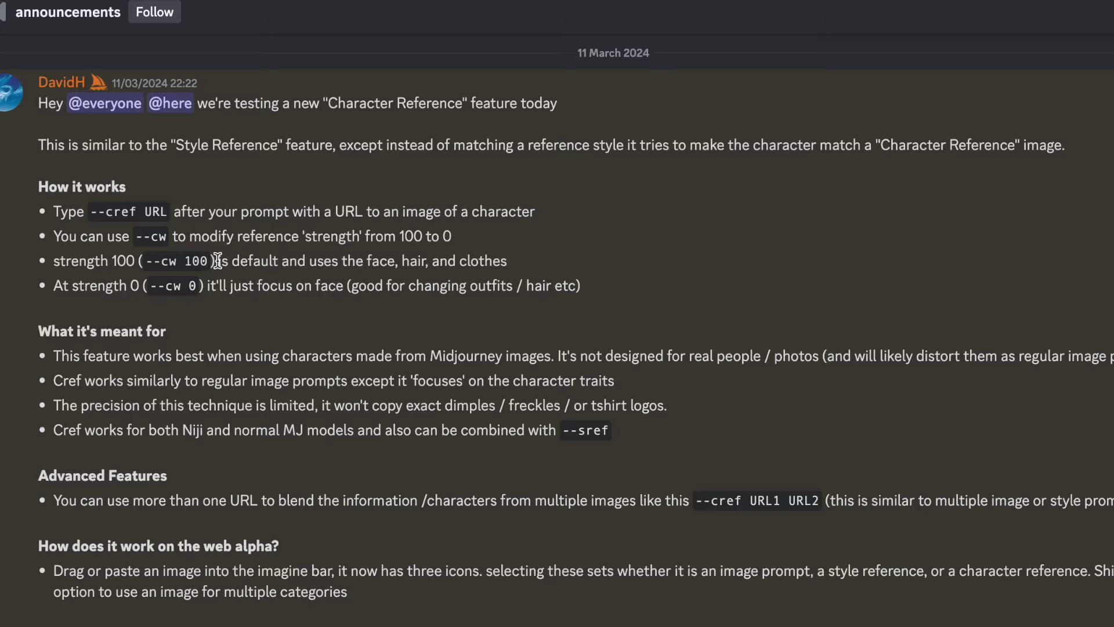
pyautogui.moveTo(218, 261); pyautogui.dragTo(497, 263)
pyautogui.click(518, 262)
pyautogui.moveTo(207, 286); pyautogui.dragTo(590, 288)
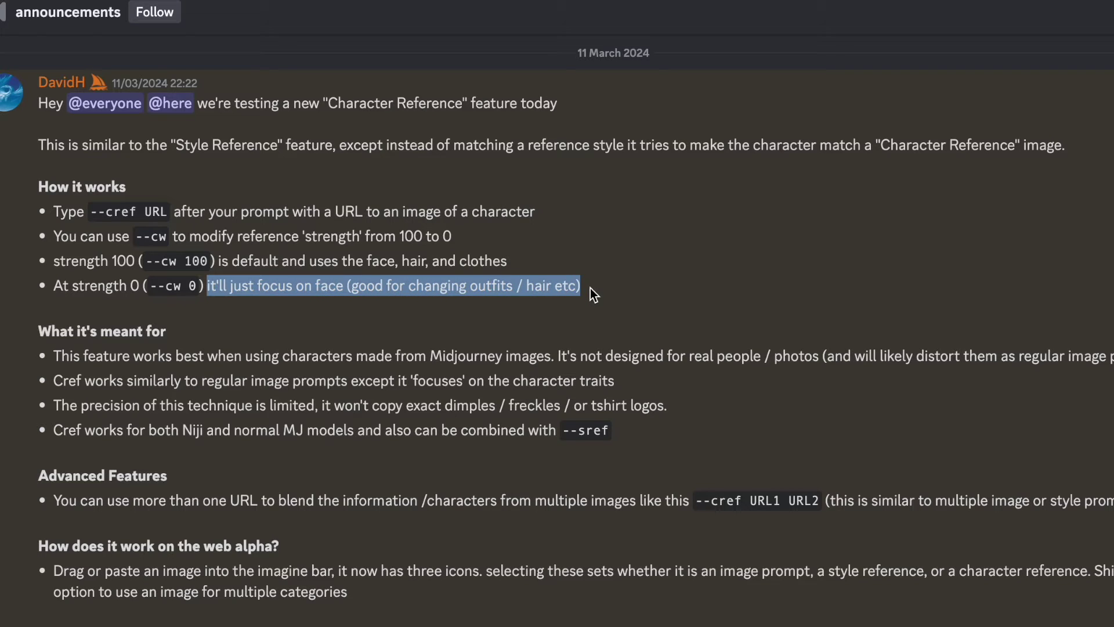
pyautogui.click(589, 288)
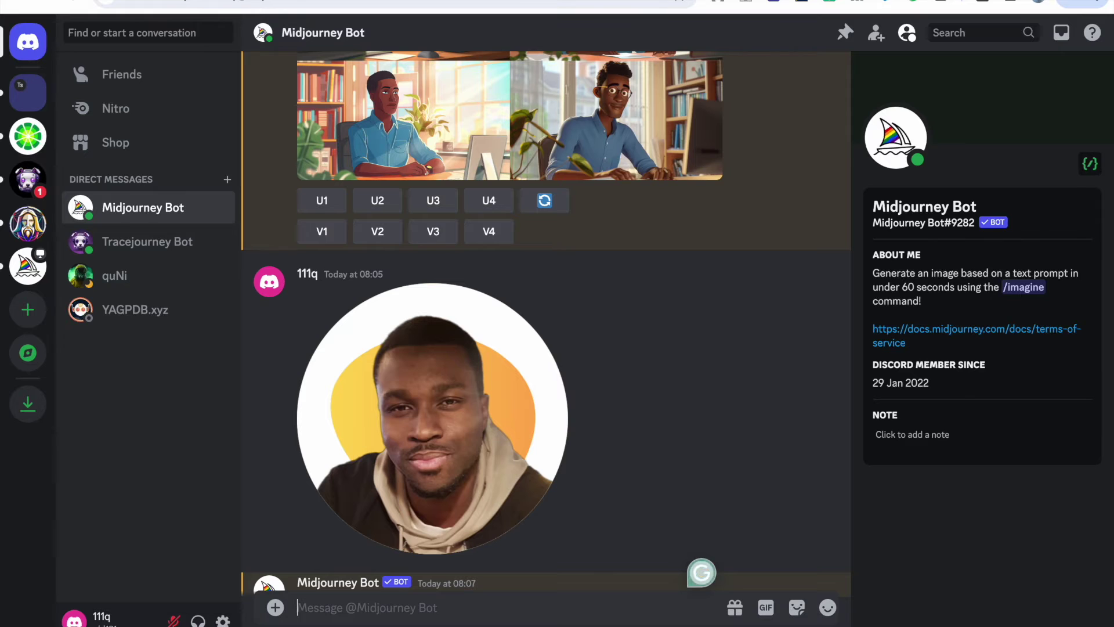
# Submit an /imagine office-desk avatar prompt with the portrait's --cref link and --ar 16:9.
pyautogui.write('/')
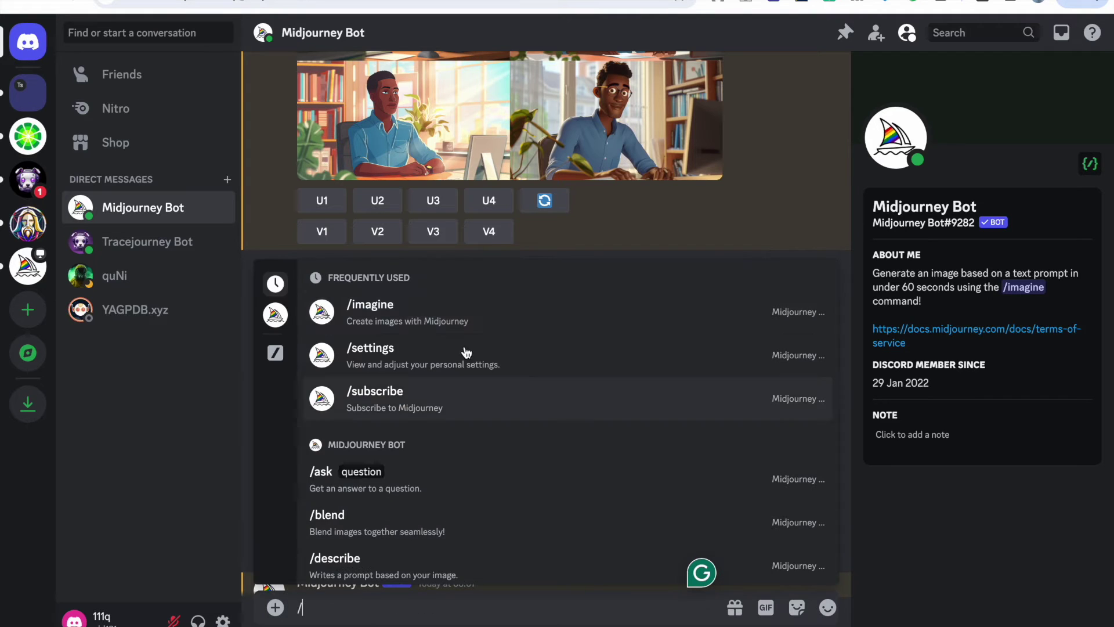
pyautogui.click(467, 315)
pyautogui.write('cartoon Pixar style black male with short hair and blue shirt, sitting at home office desk with a laptop, studio portrait, crisp clean look, window in the background with books on a shelf')
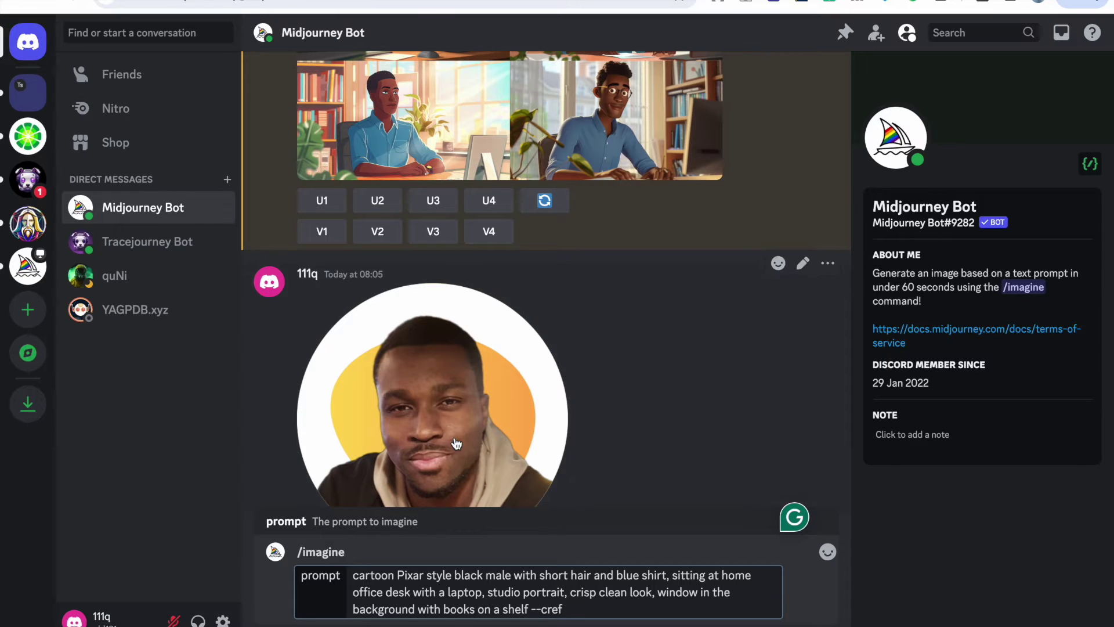
pyautogui.moveTo(457, 436); pyautogui.dragTo(589, 612)
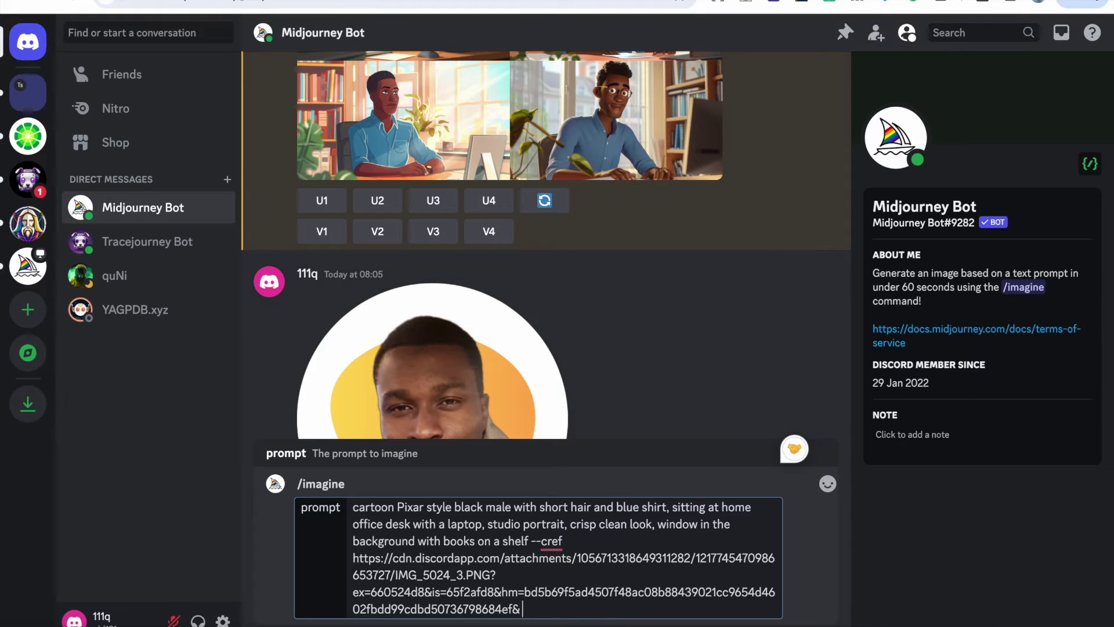
pyautogui.write('--ar 16:9')
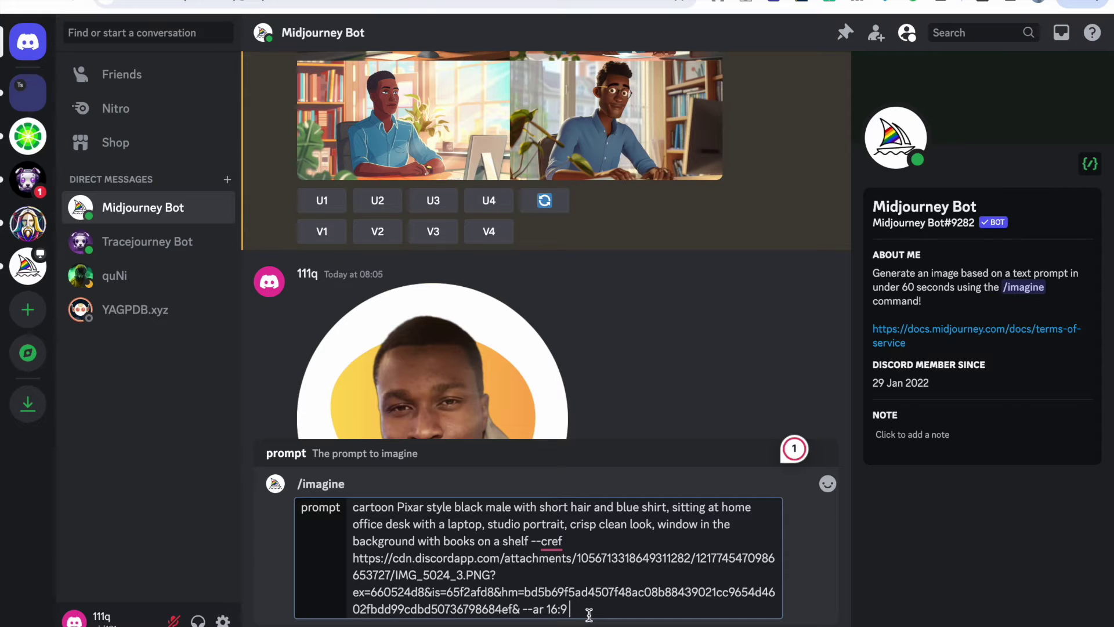
pyautogui.moveTo(589, 614); pyautogui.dragTo(351, 506)
pyautogui.press('BackSpace')
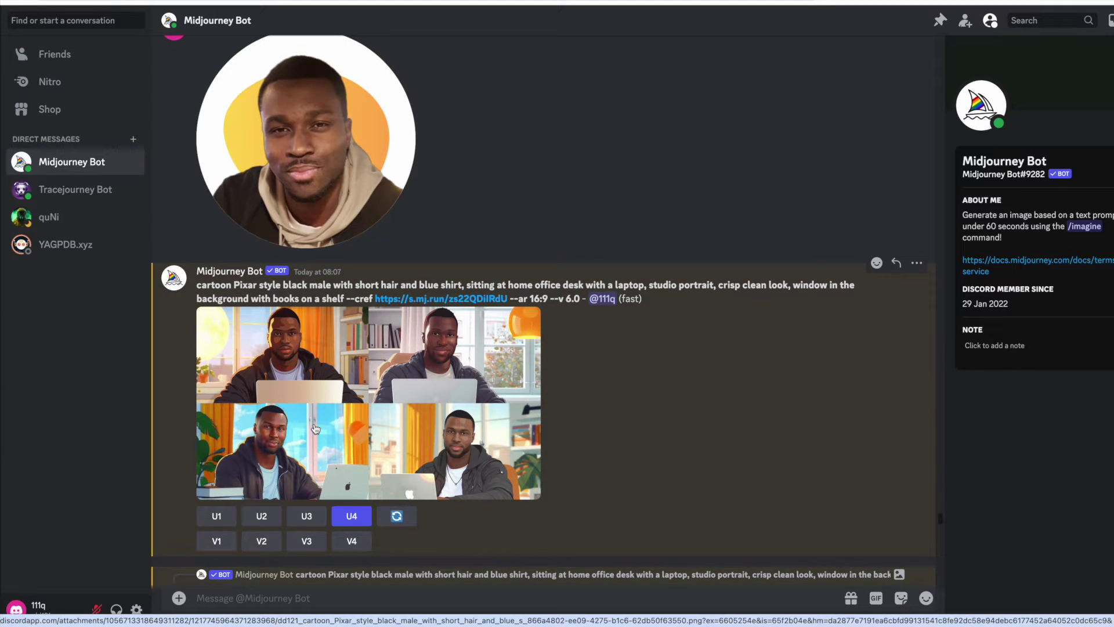
pyautogui.click(439, 467)
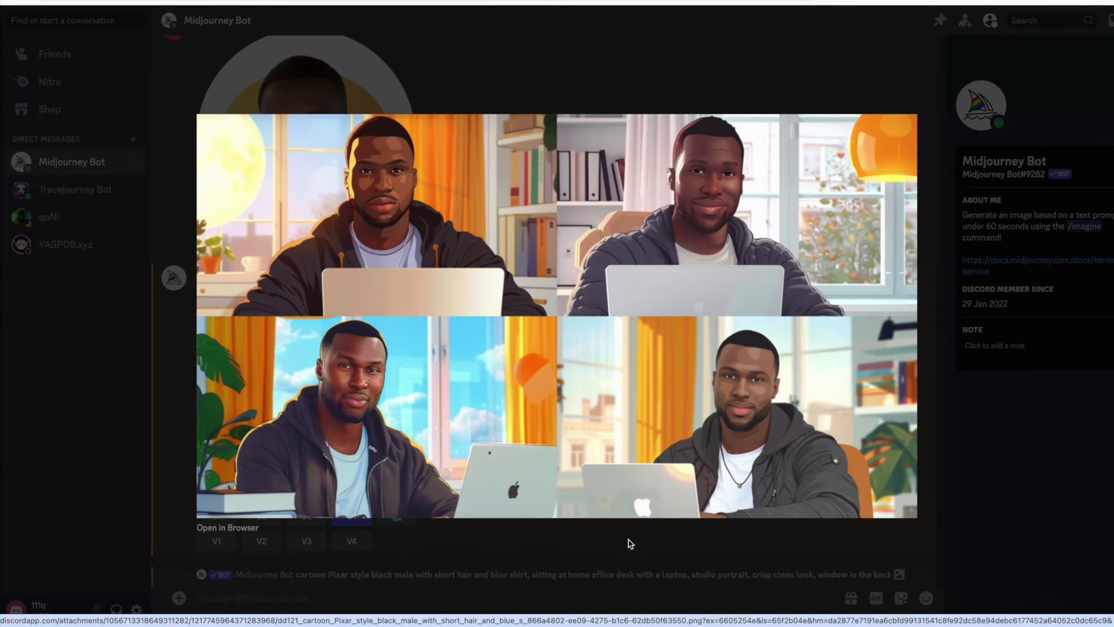
pyautogui.click(627, 546)
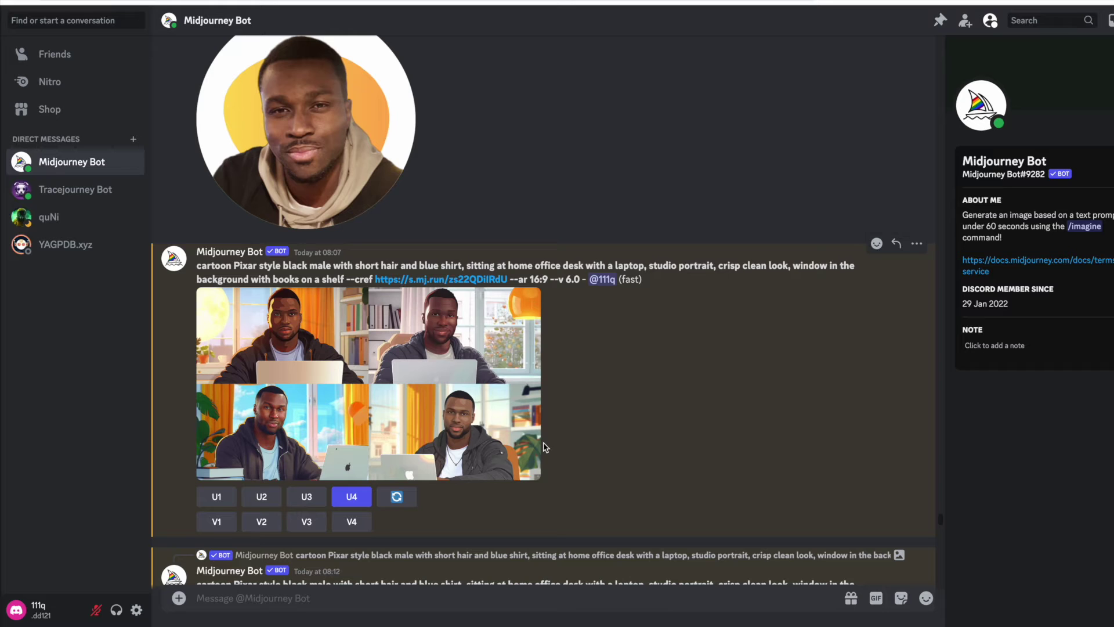
pyautogui.scroll(-6, 545, 446)
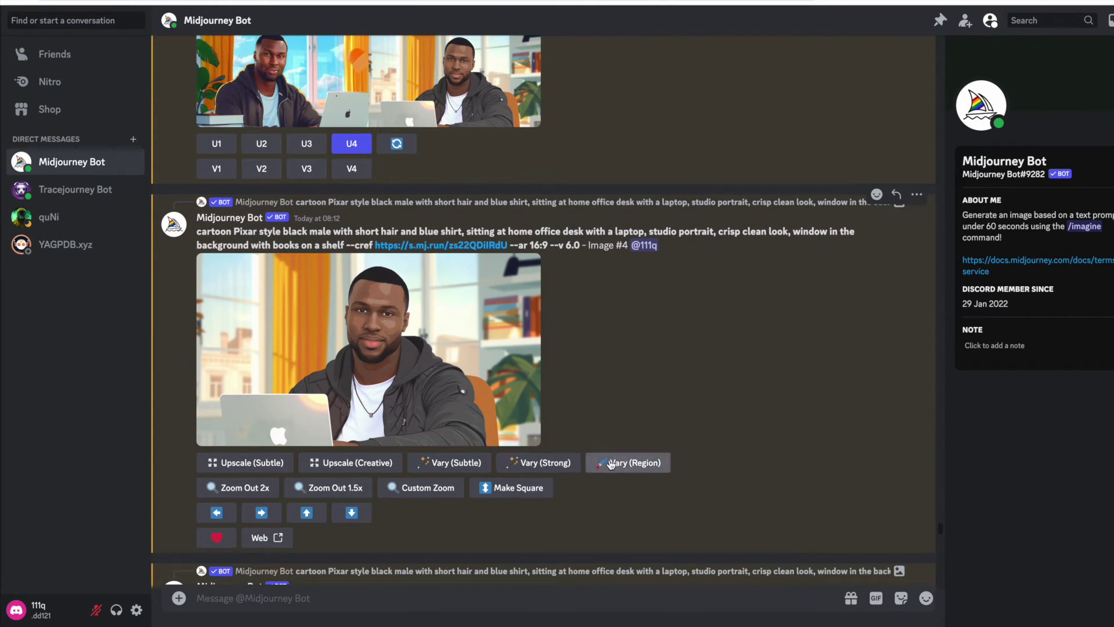
pyautogui.click(610, 463)
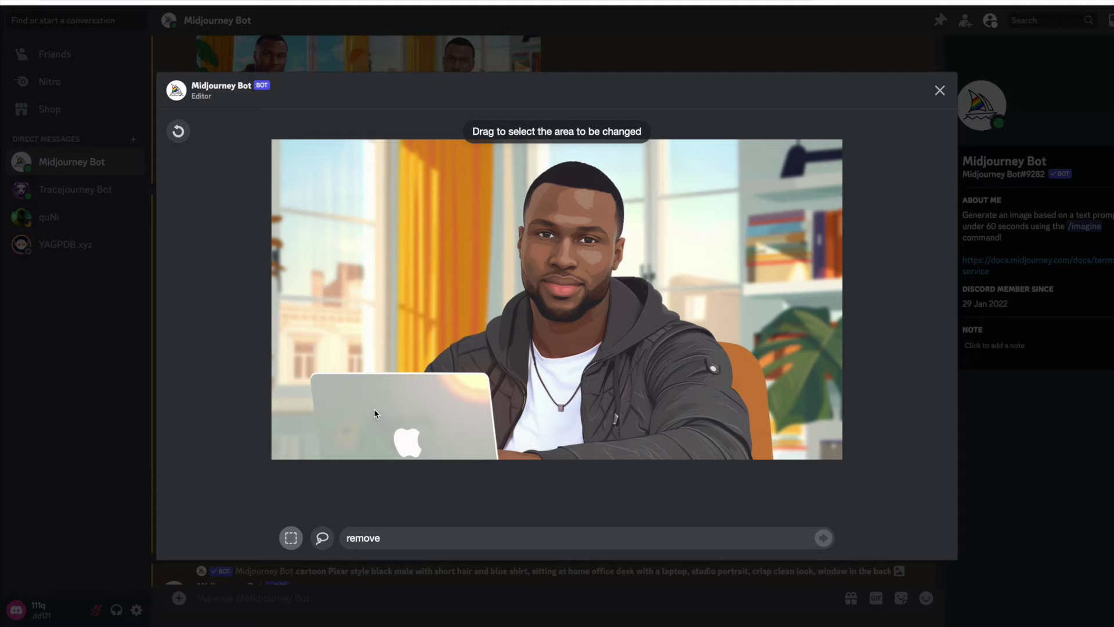
# Erase the laptop's Apple logo with a 'remove' region edit, then upscale the fourth variation.
pyautogui.moveTo(374, 409); pyautogui.dragTo(439, 463)
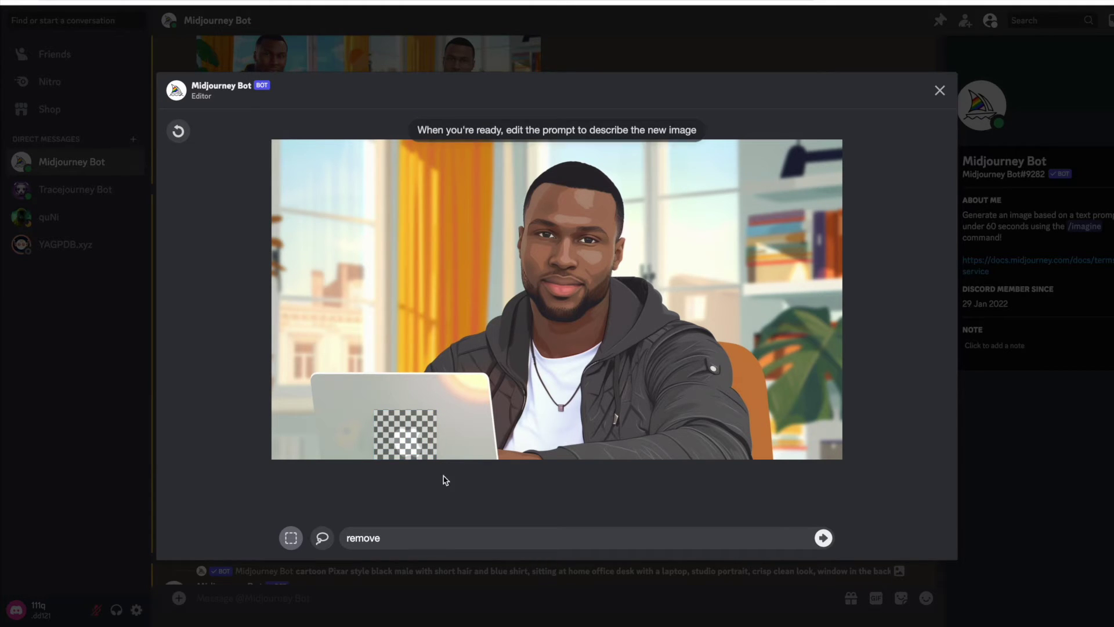
pyautogui.click(829, 539)
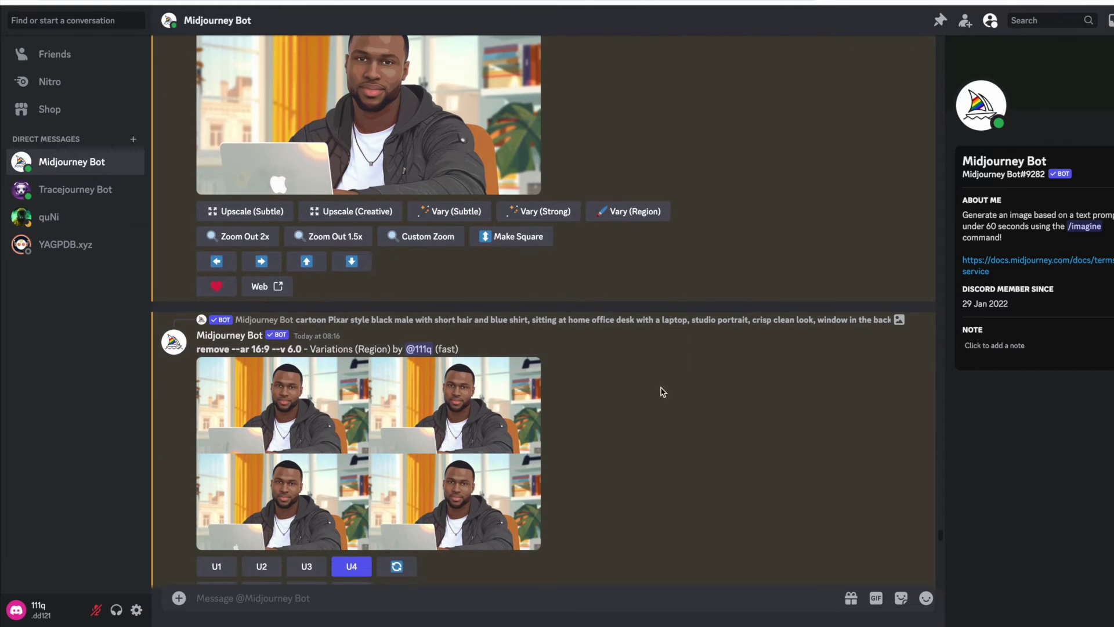
pyautogui.click(368, 436)
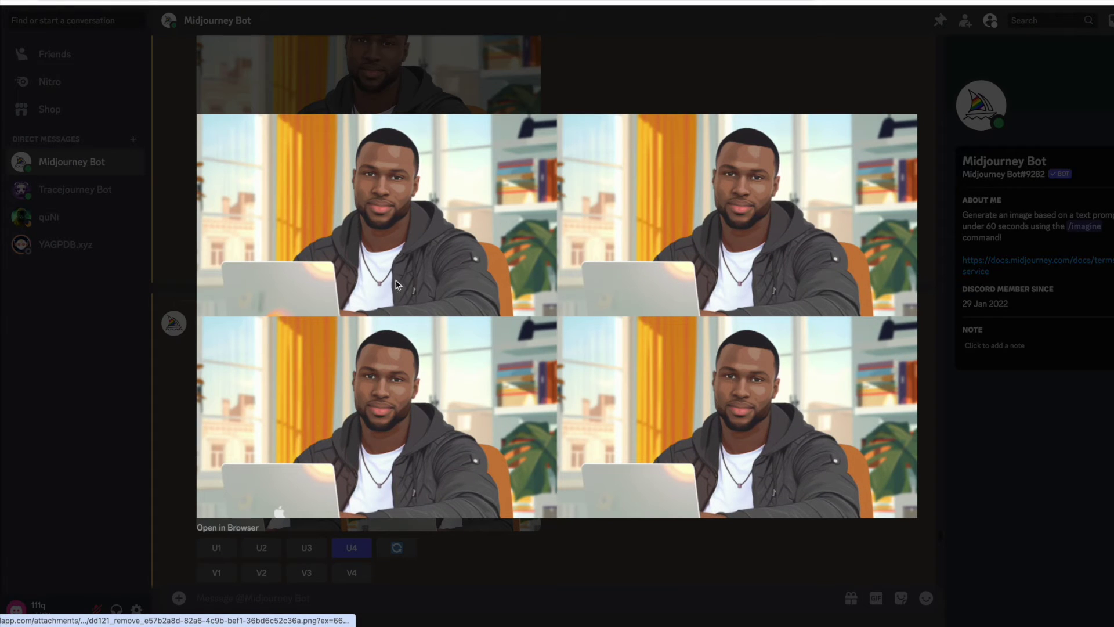
pyautogui.press('Escape')
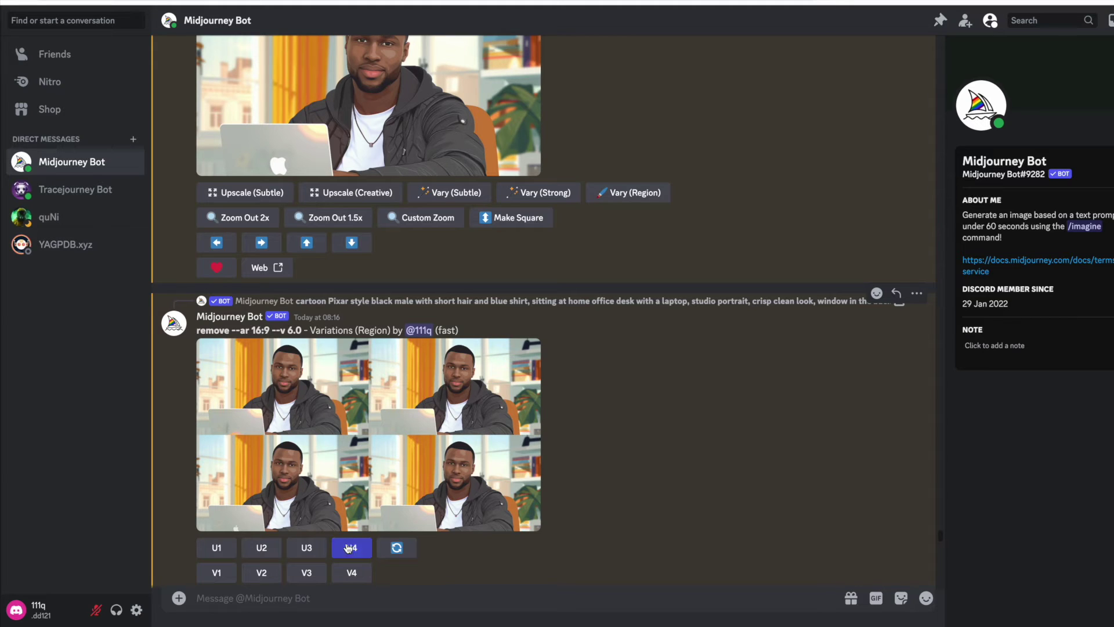
pyautogui.click(405, 549)
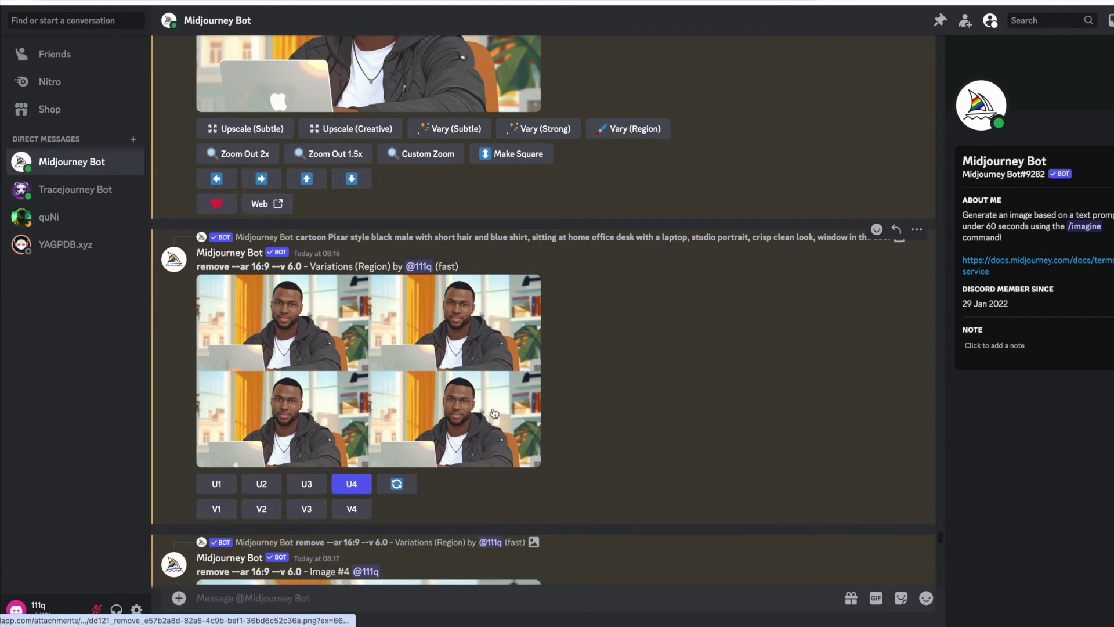
pyautogui.scroll(-4, 493, 415)
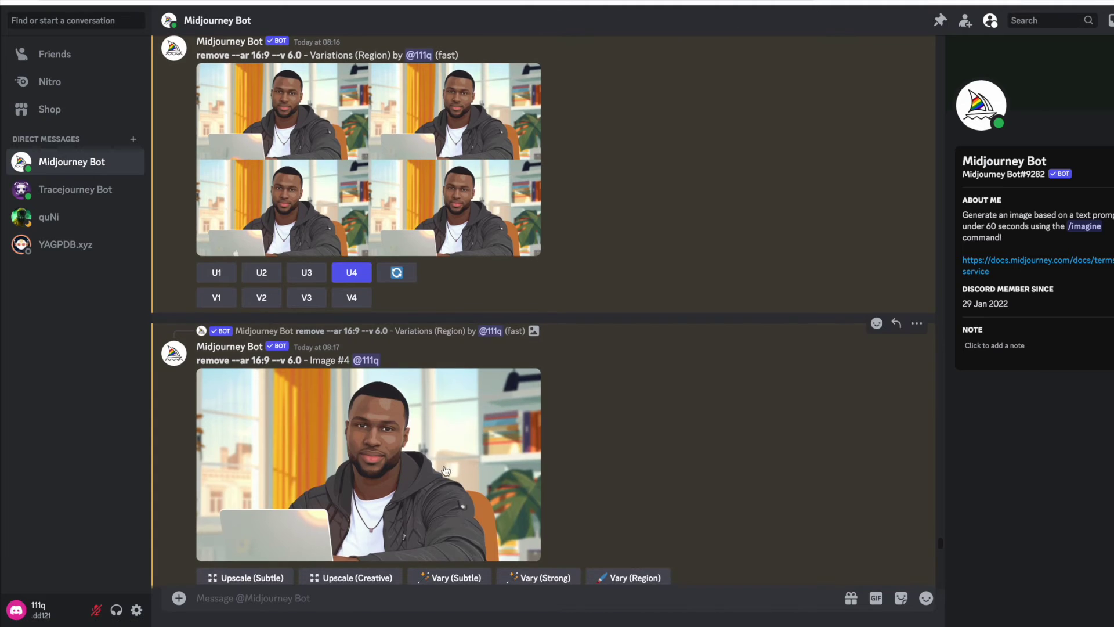
pyautogui.scroll(-3, 445, 470)
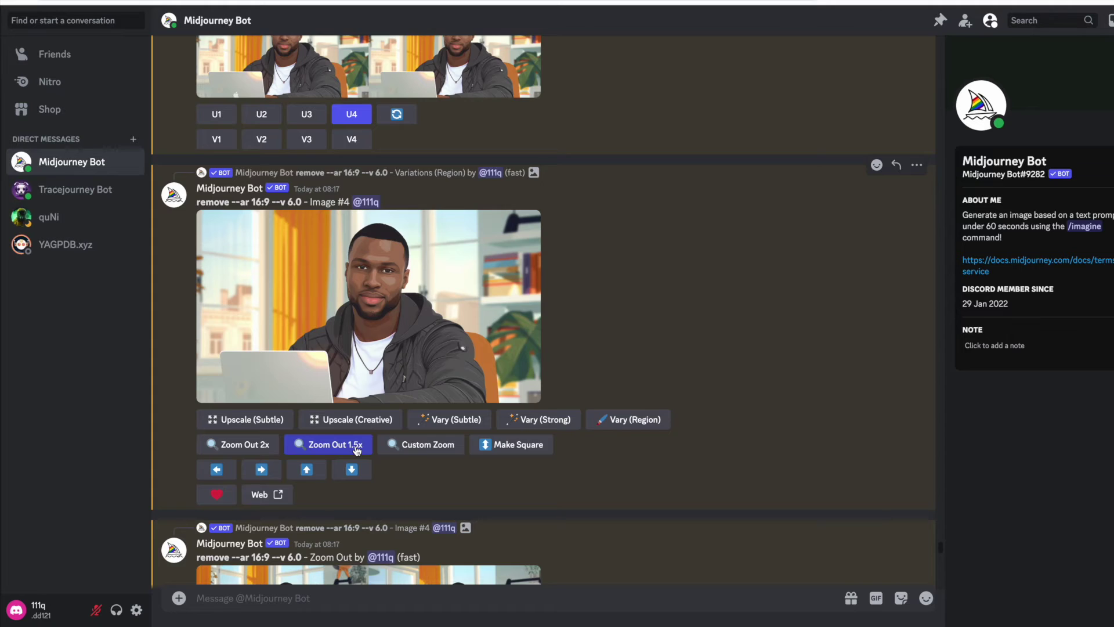
# Enlarge the 1.5x zoomed-out grid to compare the wider desk framings.
pyautogui.scroll(-3, 356, 451)
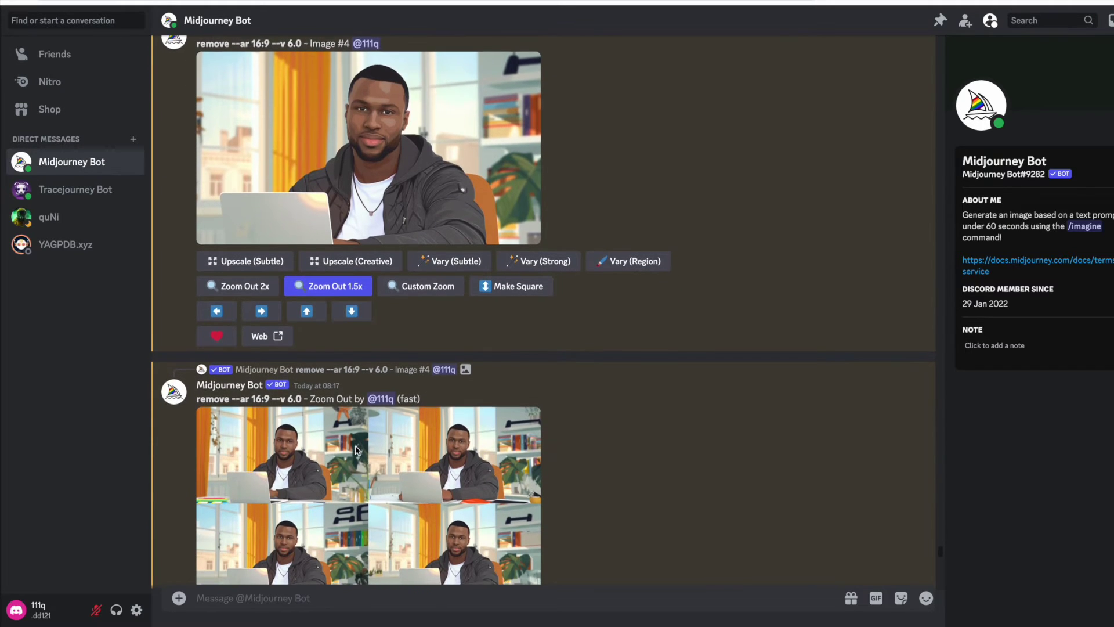
pyautogui.scroll(-2, 357, 450)
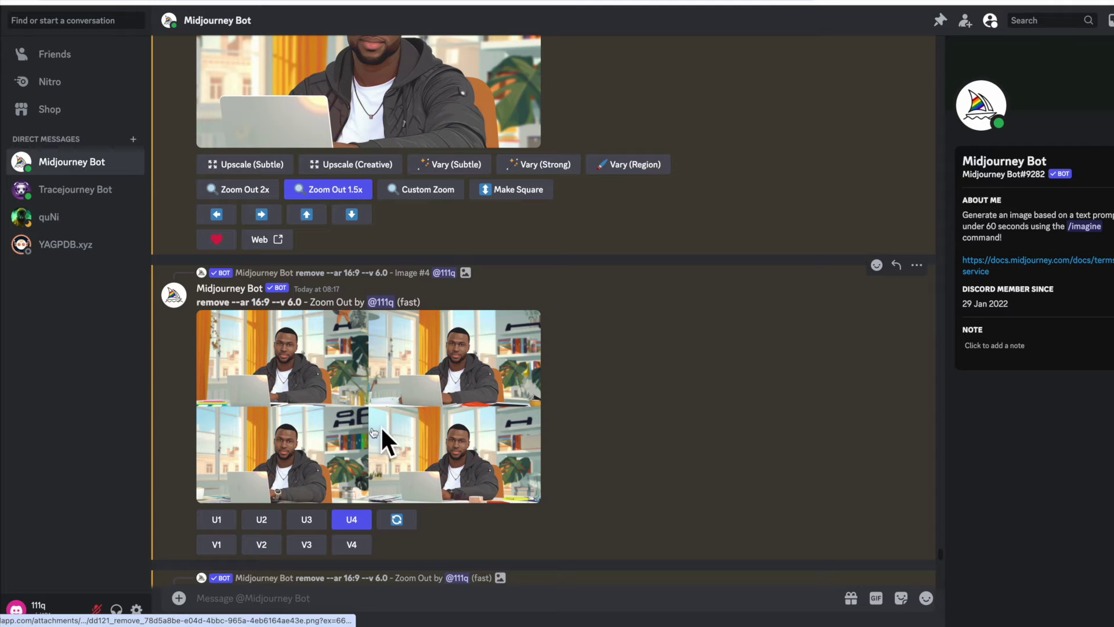
pyautogui.click(373, 433)
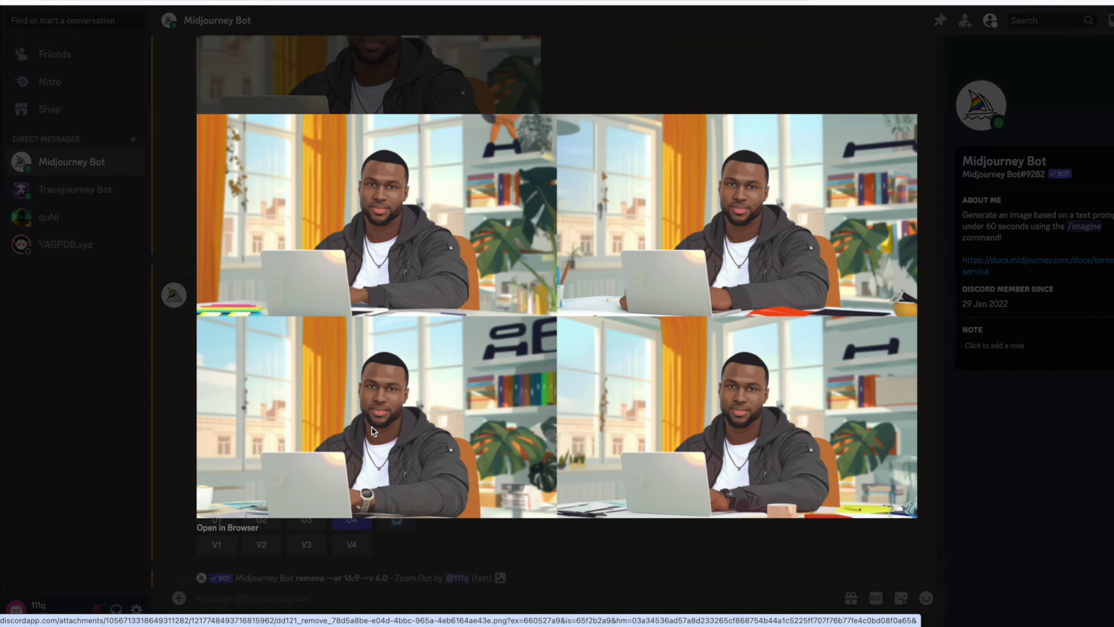
pyautogui.click(134, 421)
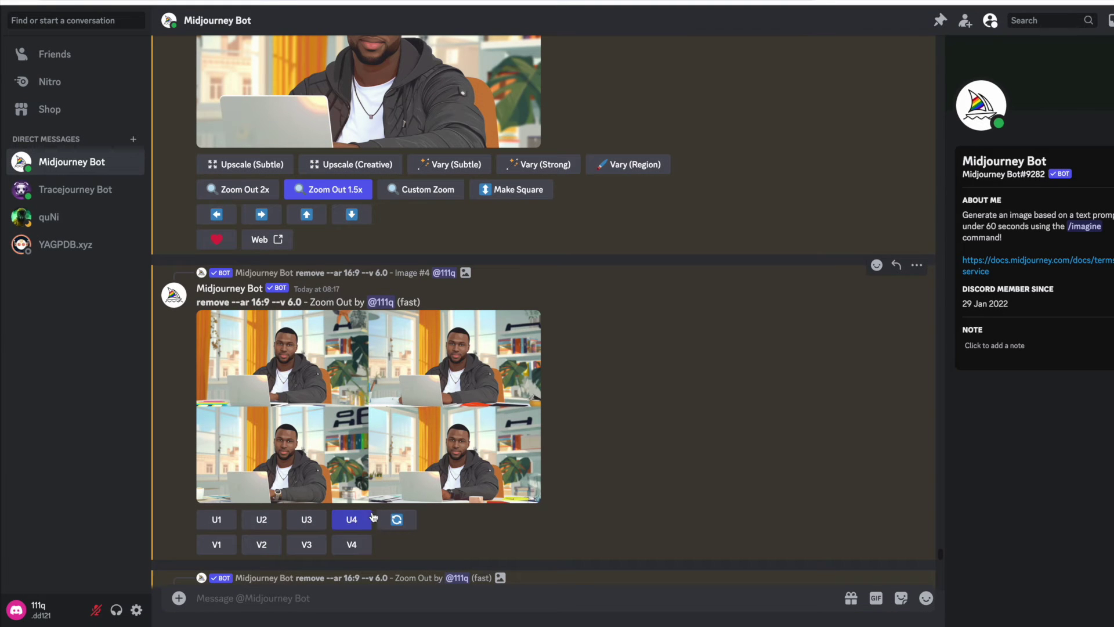
pyautogui.scroll(-1, 560, 510)
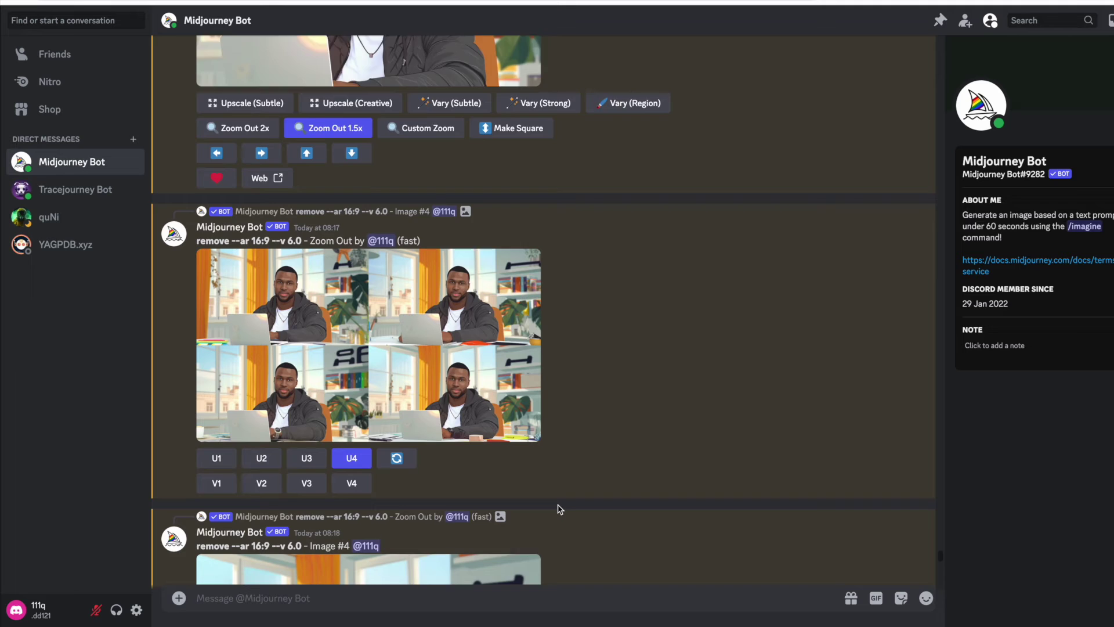
pyautogui.scroll(-4, 560, 510)
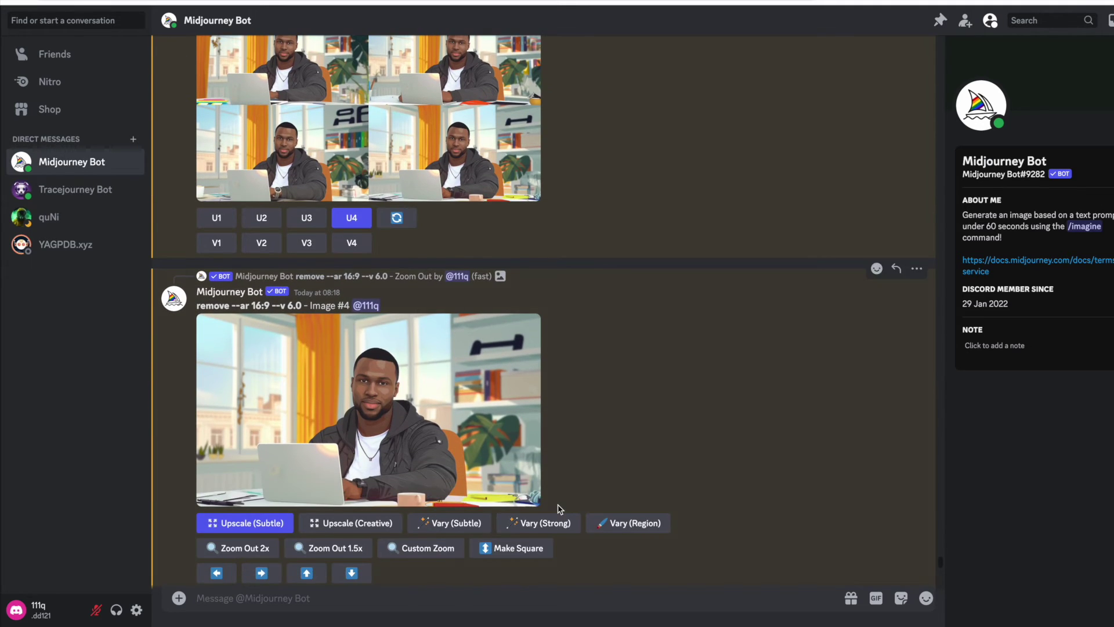
# View the subtle-upscaled wider desk portrait full size and check its save-image options.
pyautogui.scroll(-4, 444, 486)
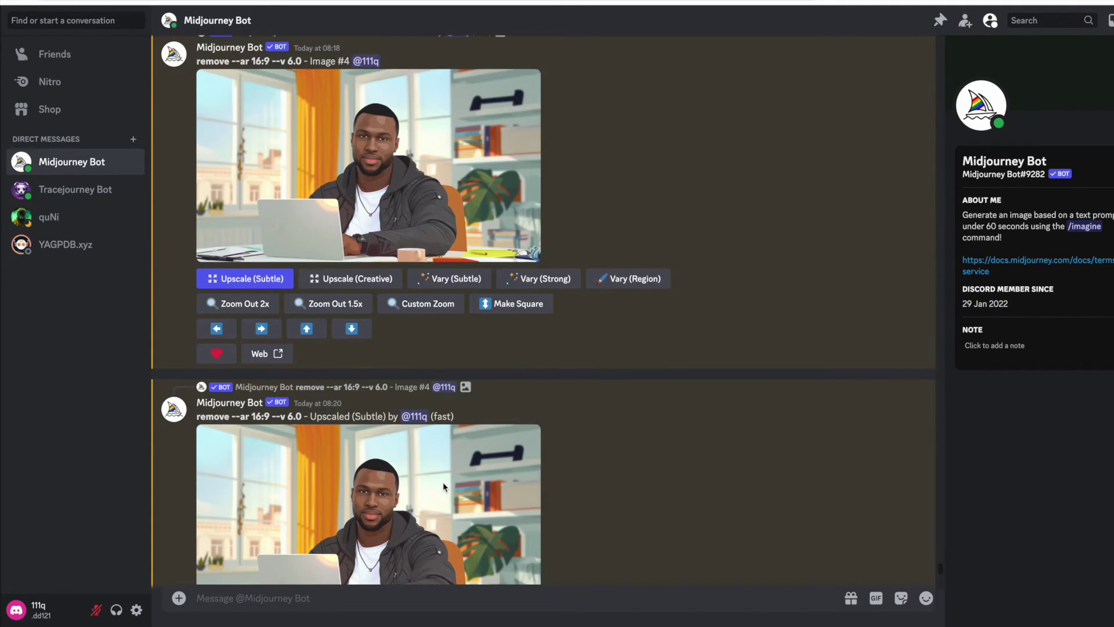
pyautogui.scroll(-2, 444, 486)
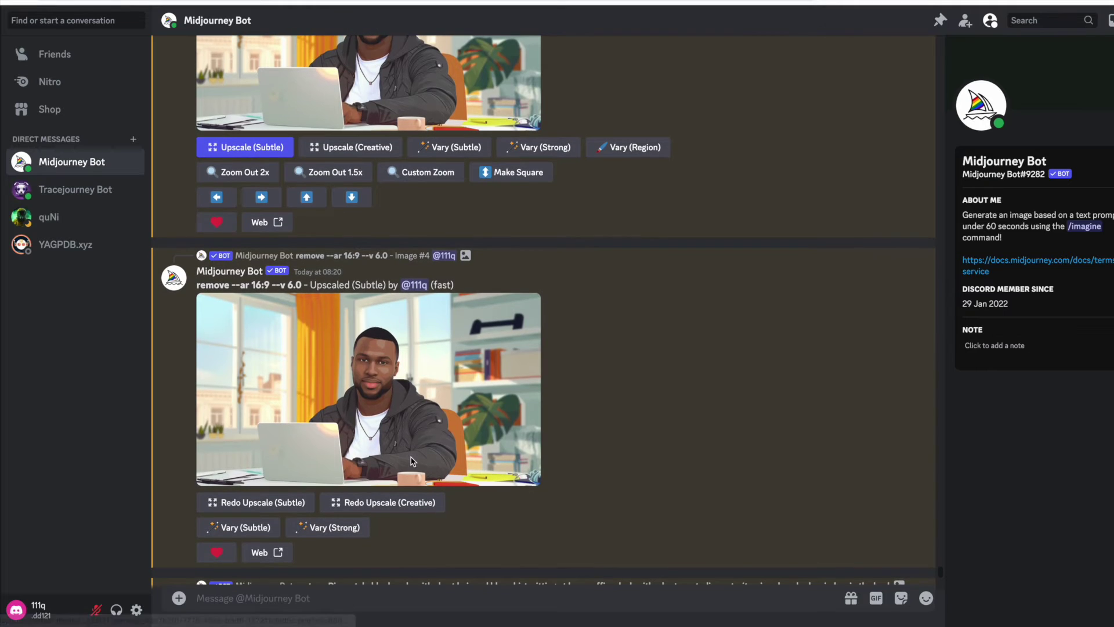
pyautogui.click(397, 413)
pyautogui.rightClick(501, 372)
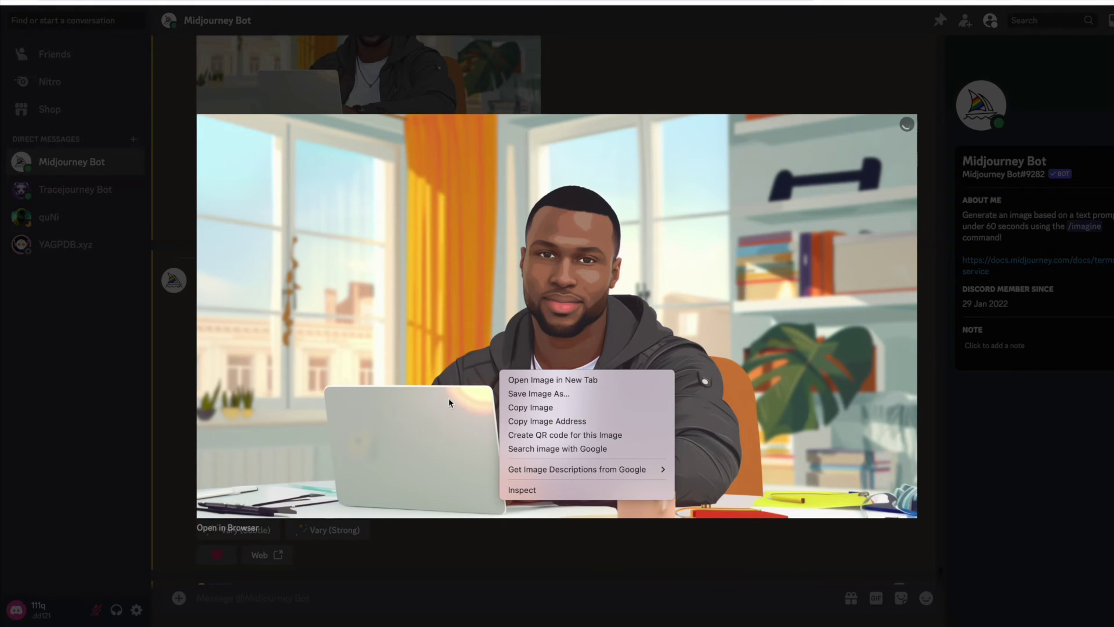
pyautogui.click(177, 414)
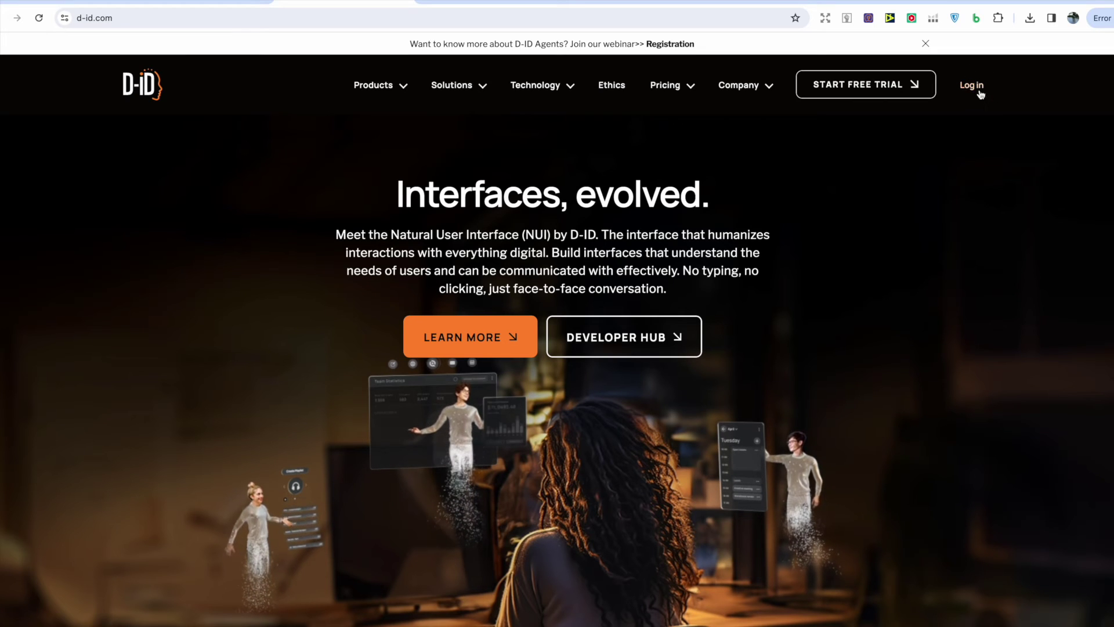
# Switch to the D-ID Studio page showing the 'Welcome to D-ID' recent video.
pyautogui.click(479, 7)
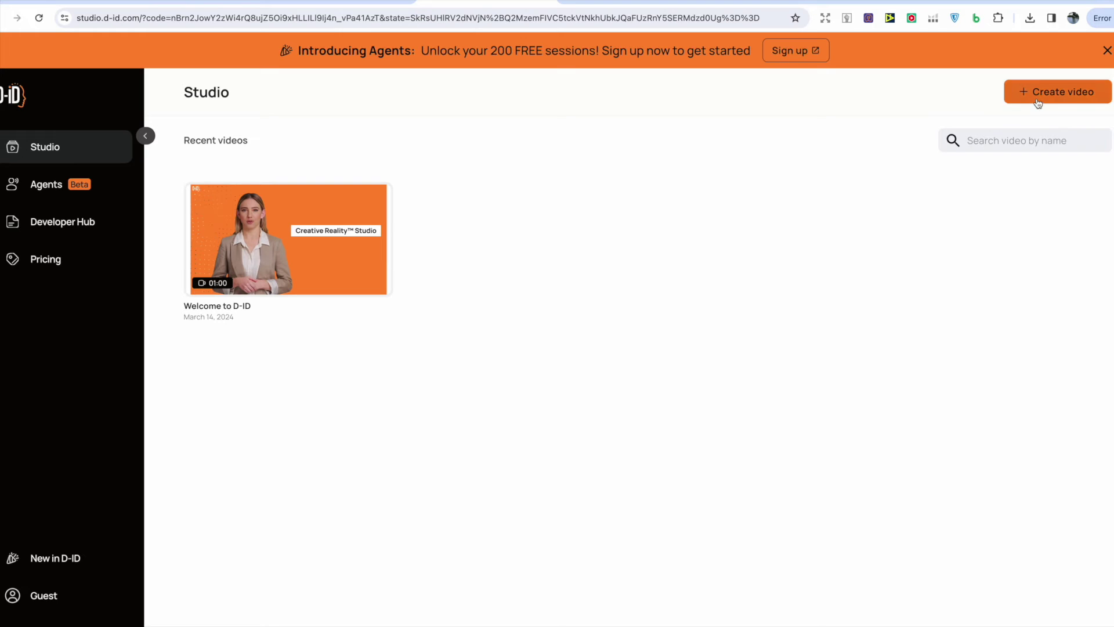
# Pick the cartoon man-at-laptop thumbnail as the presenter for a new video.
pyautogui.click(649, 3)
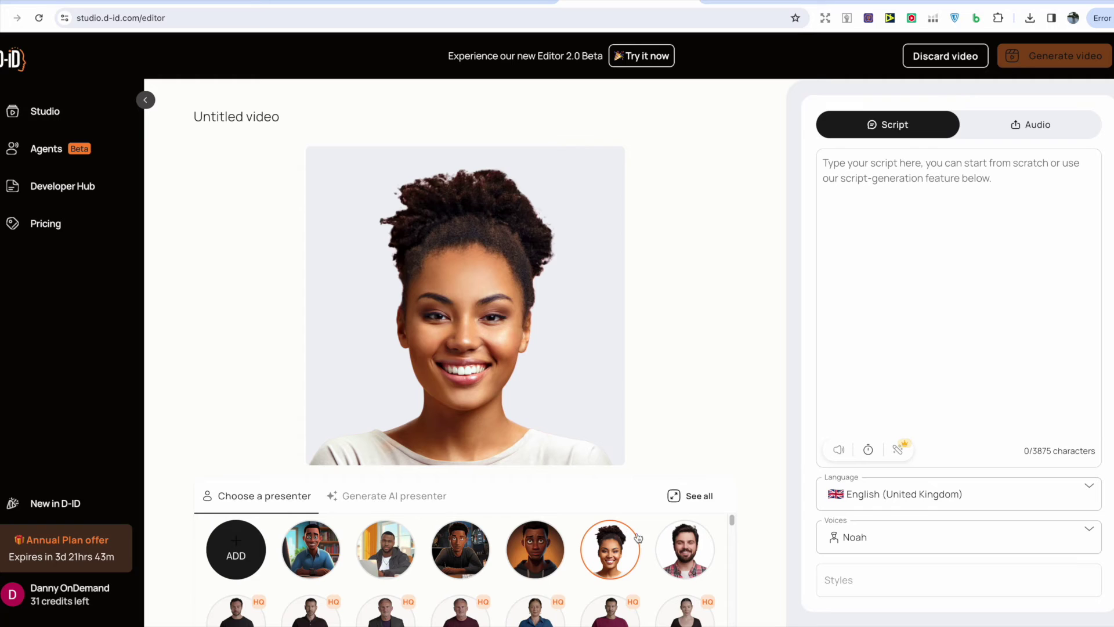
pyautogui.moveTo(232, 560)
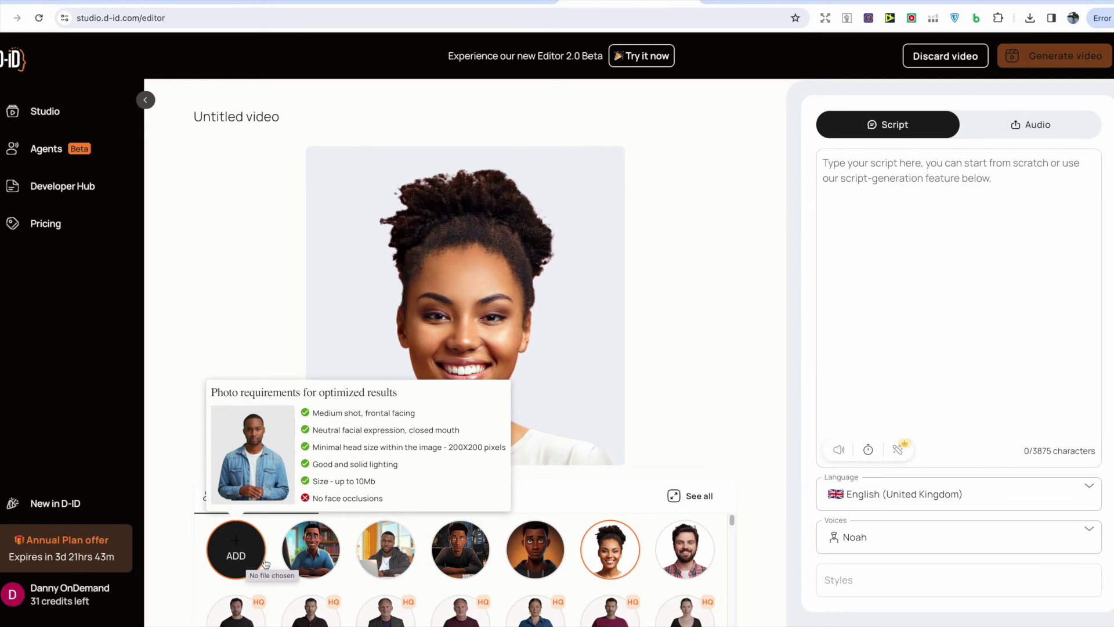
pyautogui.click(308, 561)
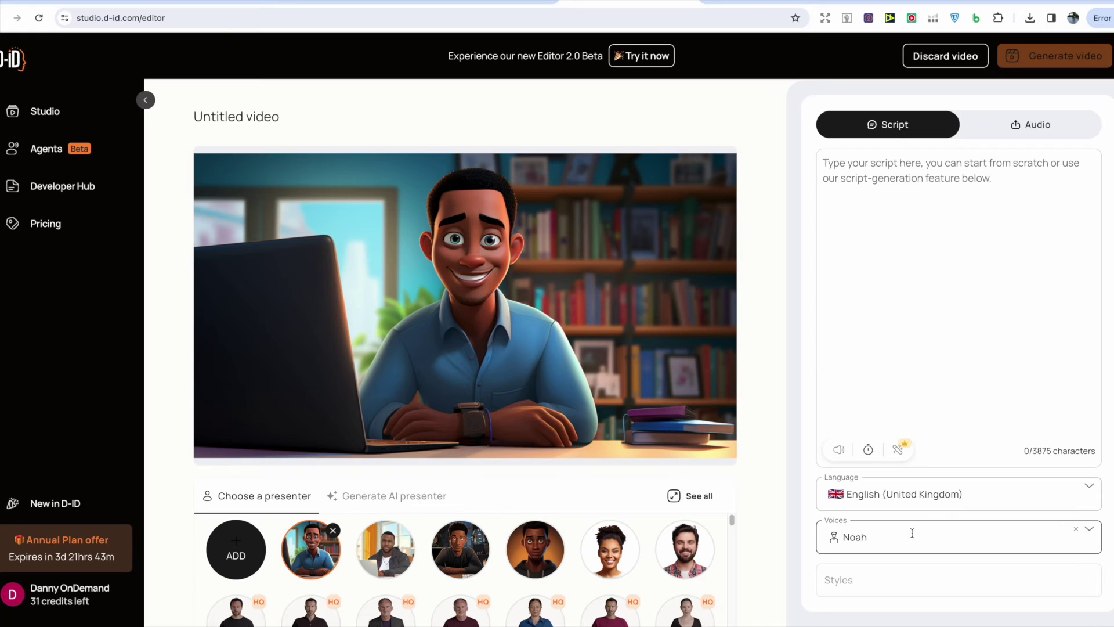
# Paste the 85-character YouTube channel welcome script about talking AI avatars into the Script box.
pyautogui.click(1026, 133)
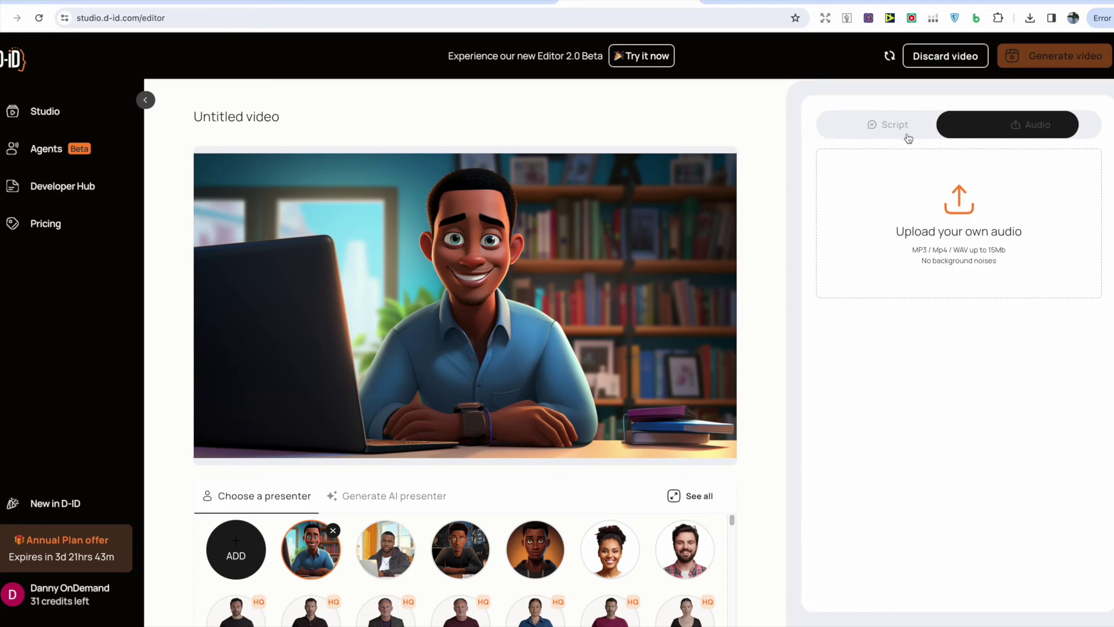
pyautogui.click(901, 136)
pyautogui.click(892, 167)
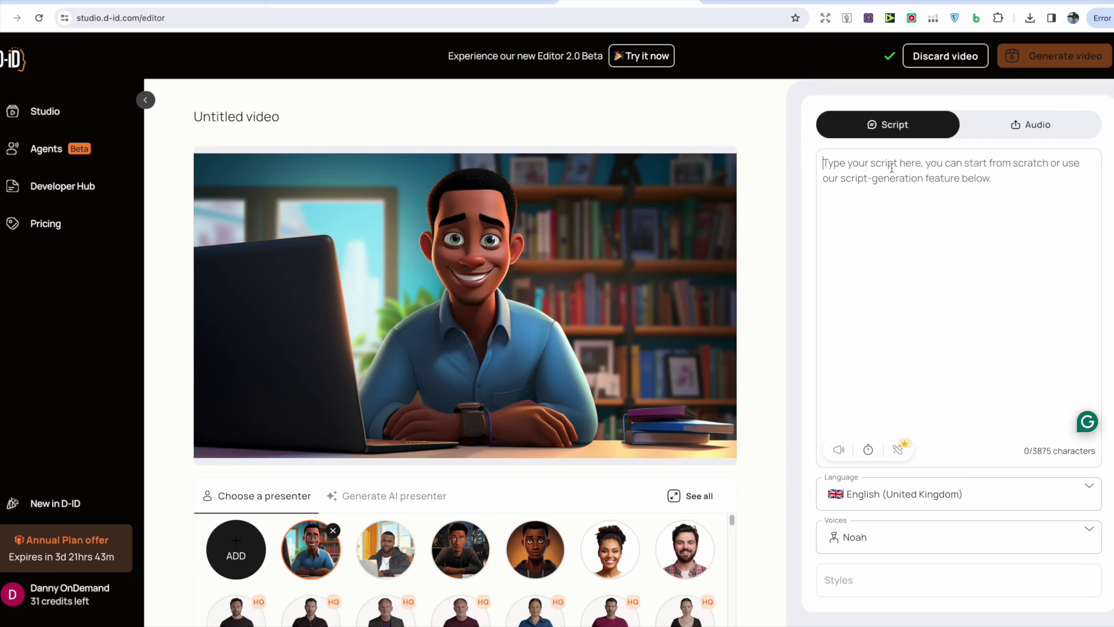
pyautogui.write('cartoon Pixar style black male with short hair and blue shirt, sitting at home office desk with a laptop, studio portrait, crisp clean look, window in the background with books on a shelf')
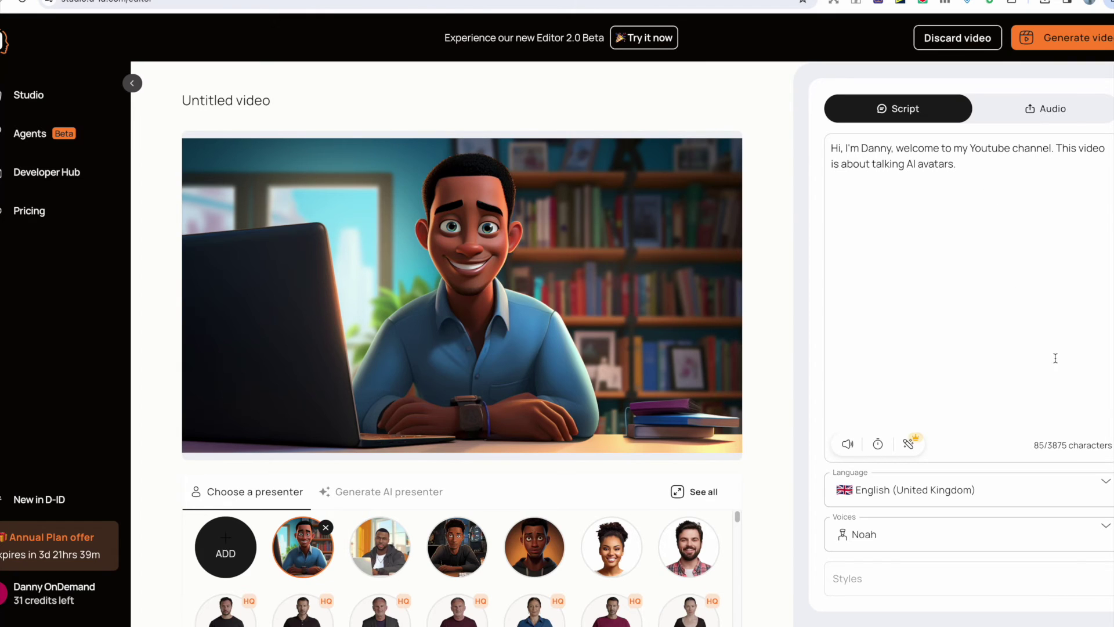
# Keep English (United Kingdom) as the script language and bring up the available voices.
pyautogui.click(1097, 480)
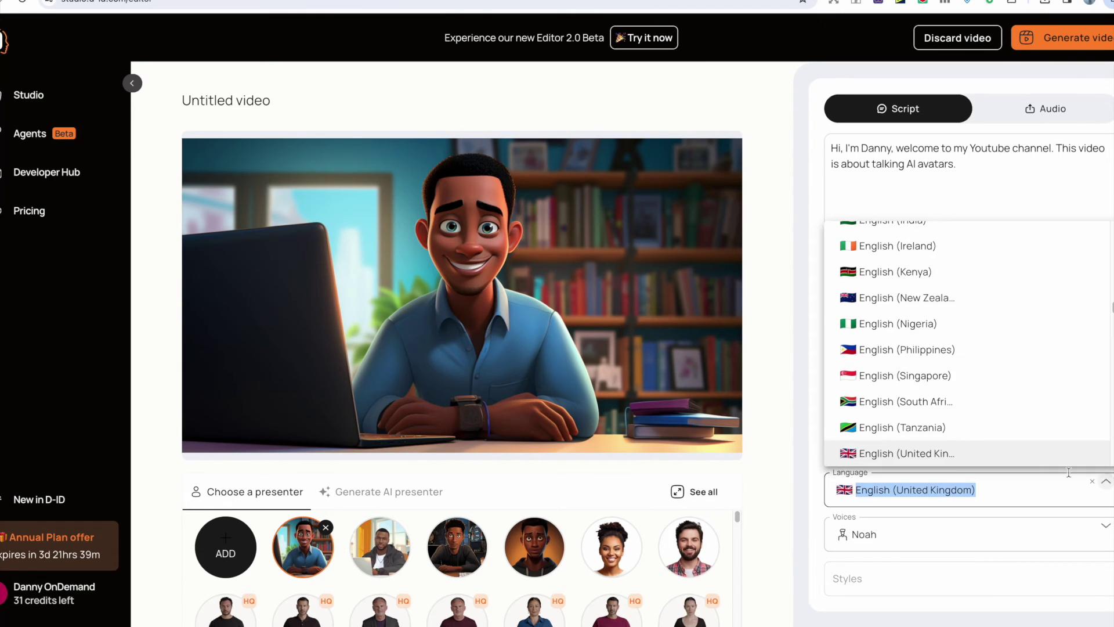
pyautogui.scroll(-1, 957, 343)
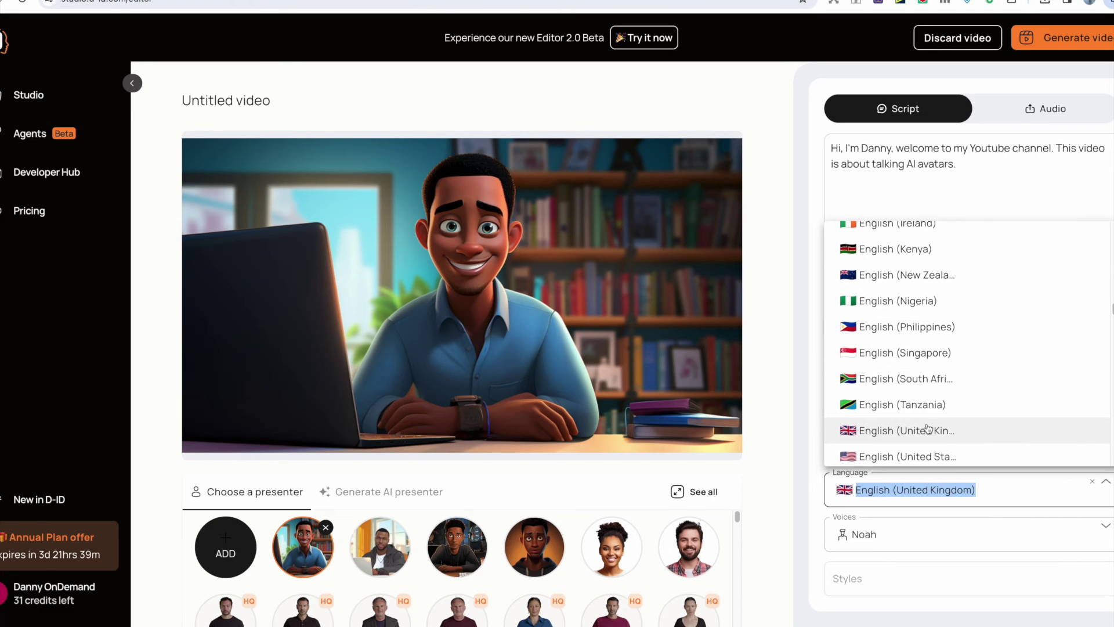
pyautogui.click(765, 451)
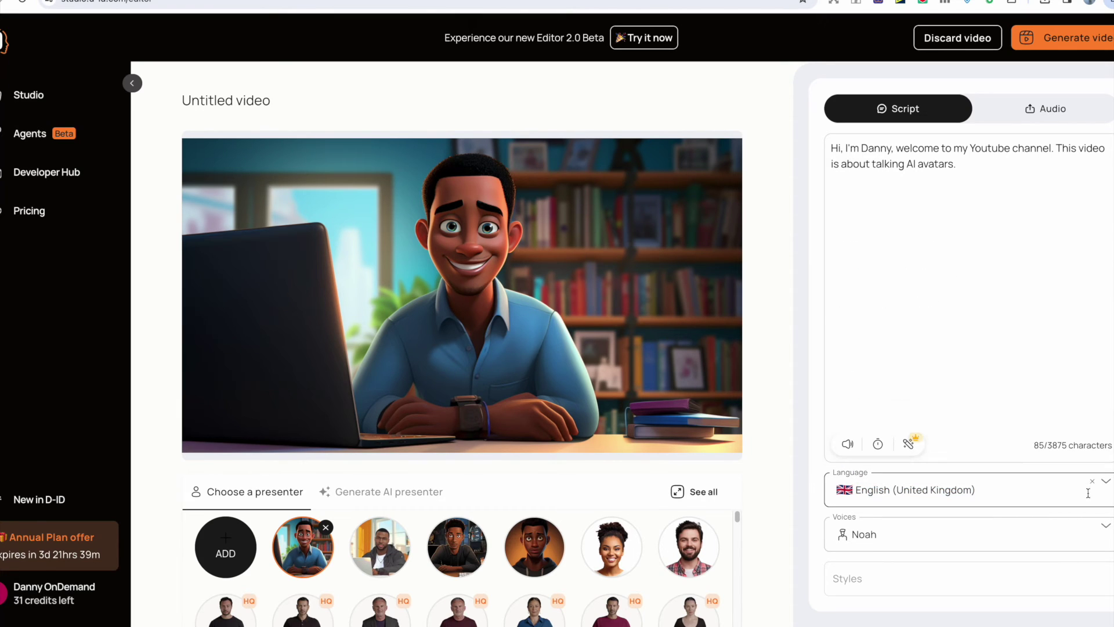
pyautogui.click(1107, 528)
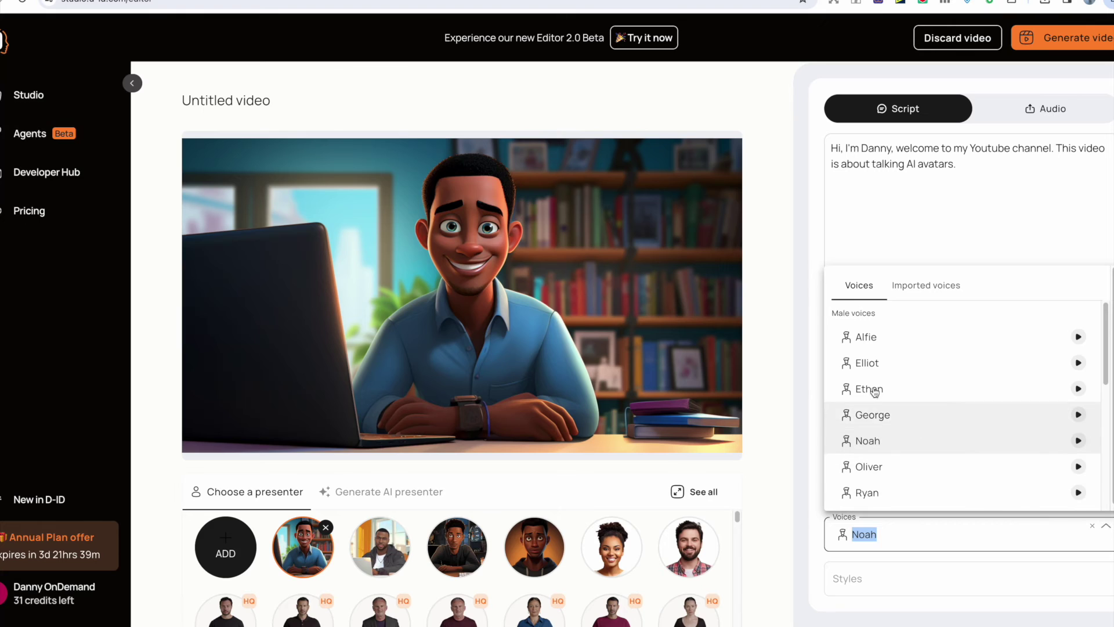
pyautogui.click(854, 343)
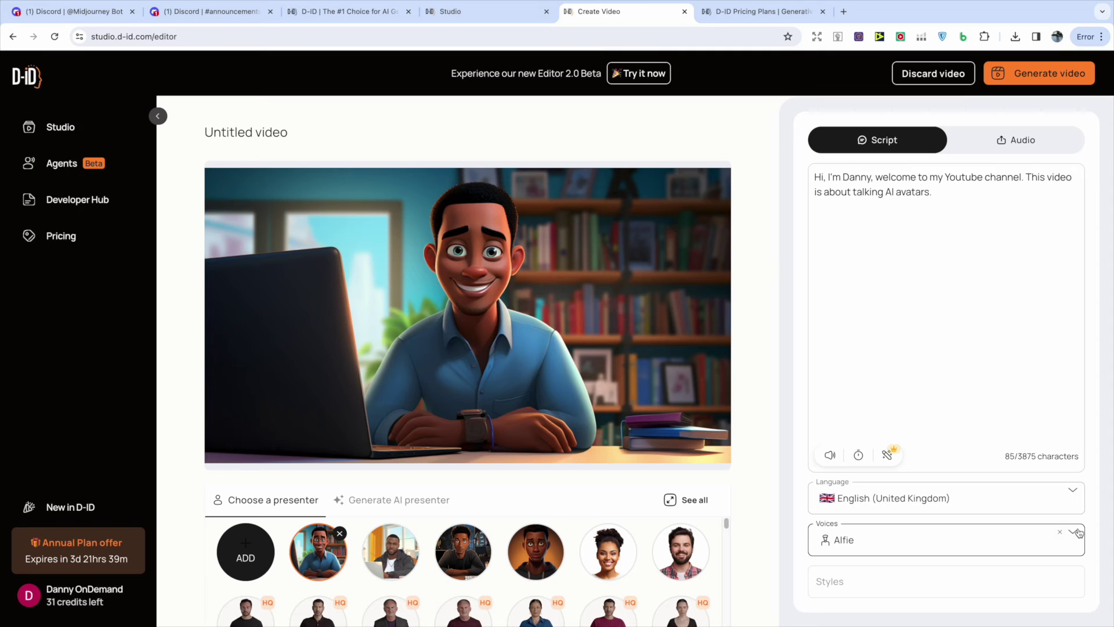
pyautogui.click(1077, 533)
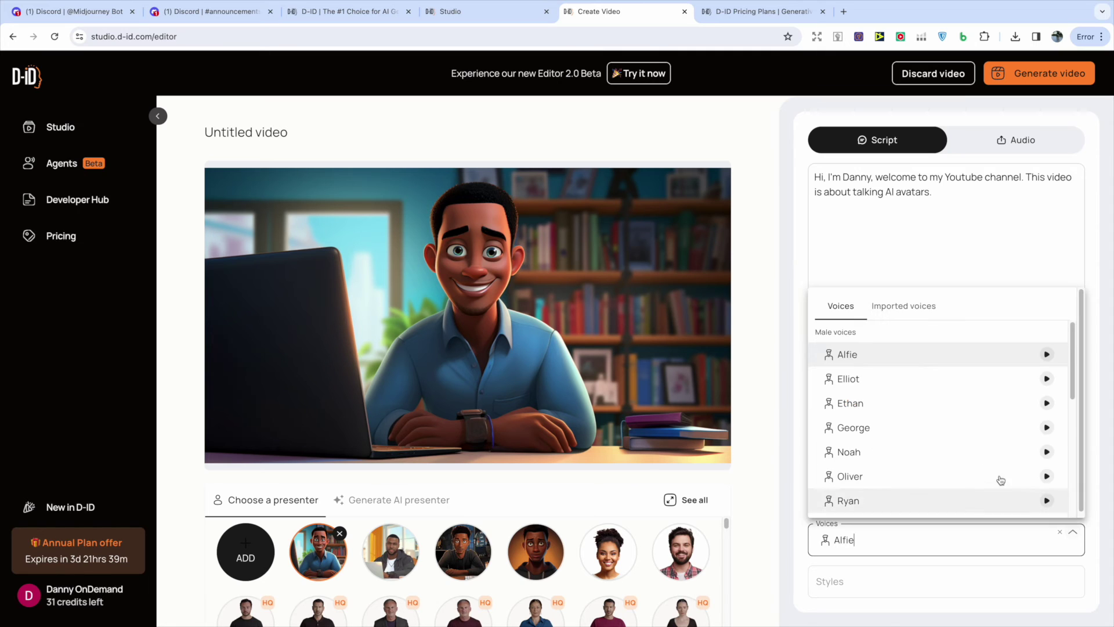
pyautogui.click(900, 458)
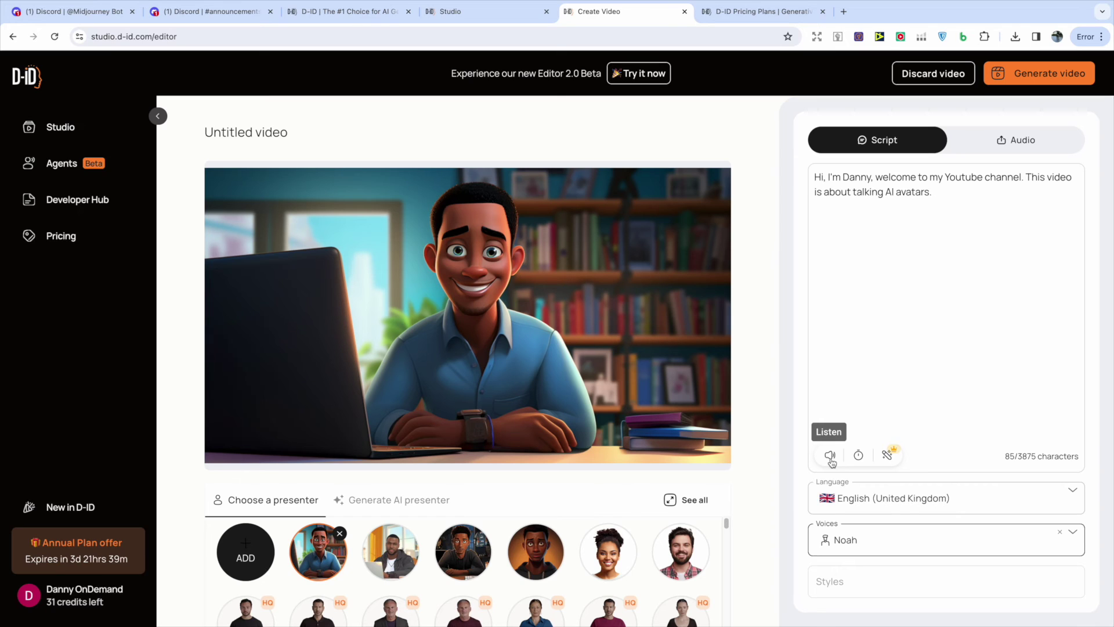
pyautogui.click(773, 357)
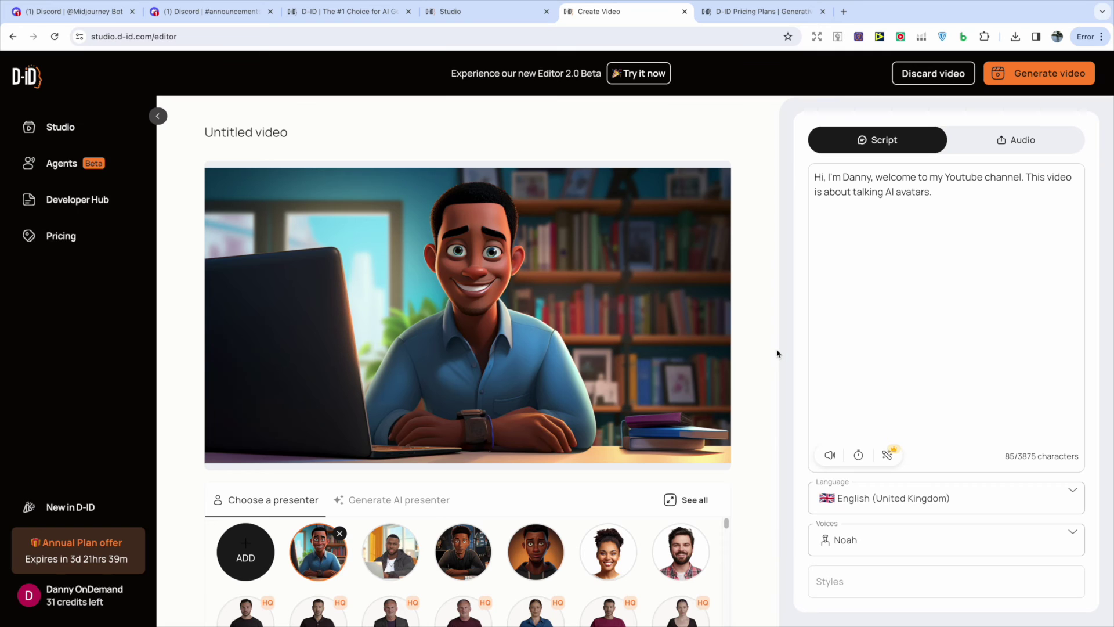
pyautogui.click(999, 148)
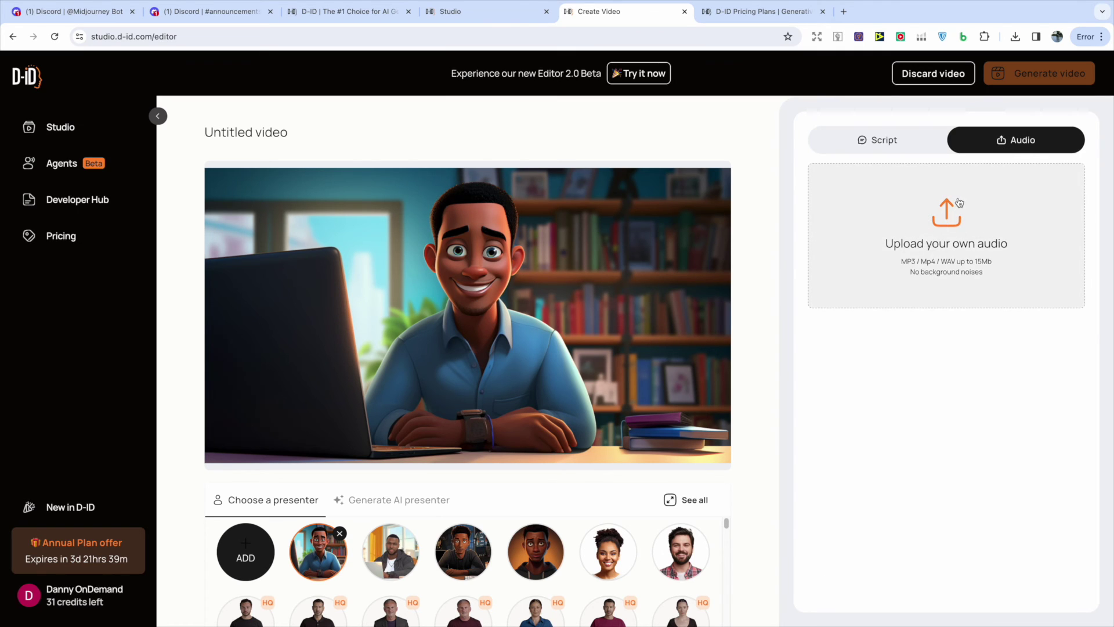
# Generate the presenter video from the typed script and check the Lite plan price of 64 credits.
pyautogui.click(895, 149)
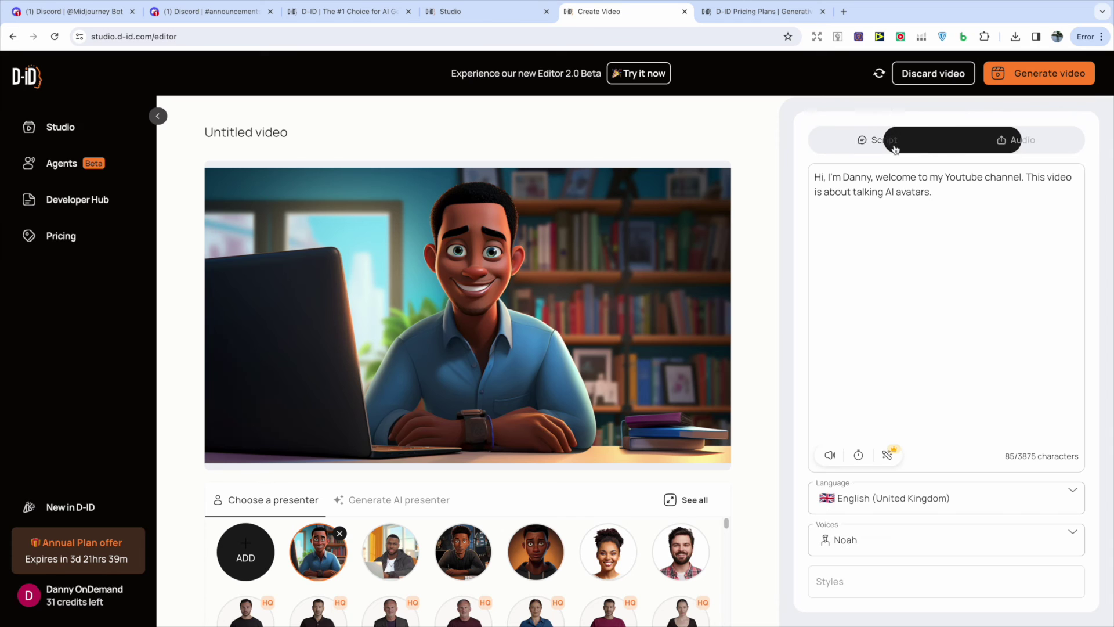
pyautogui.click(1044, 76)
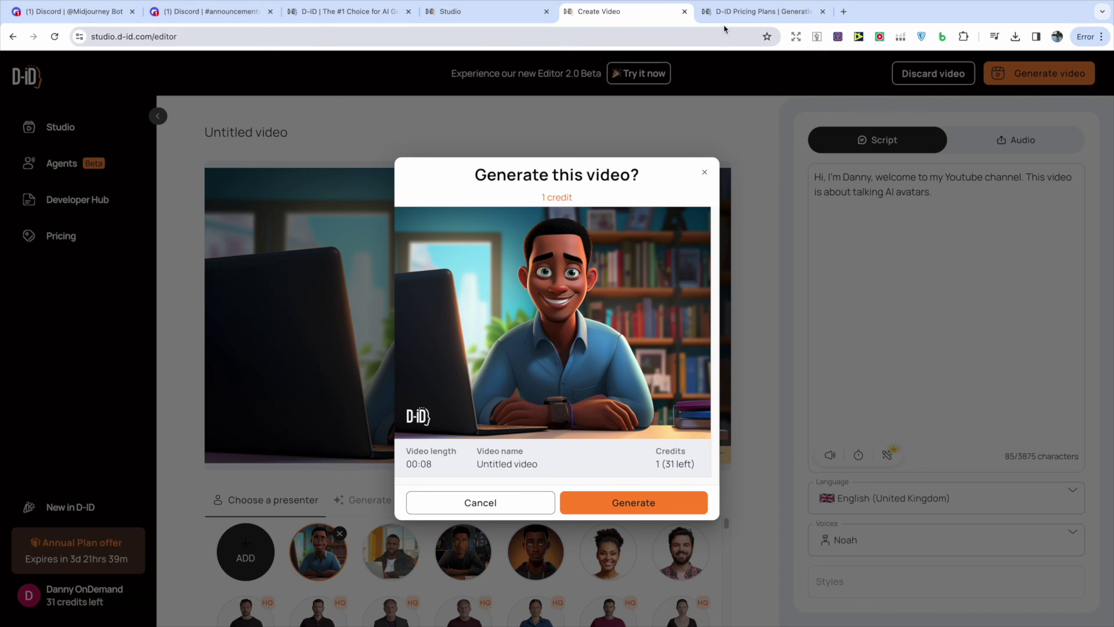
pyautogui.click(748, 12)
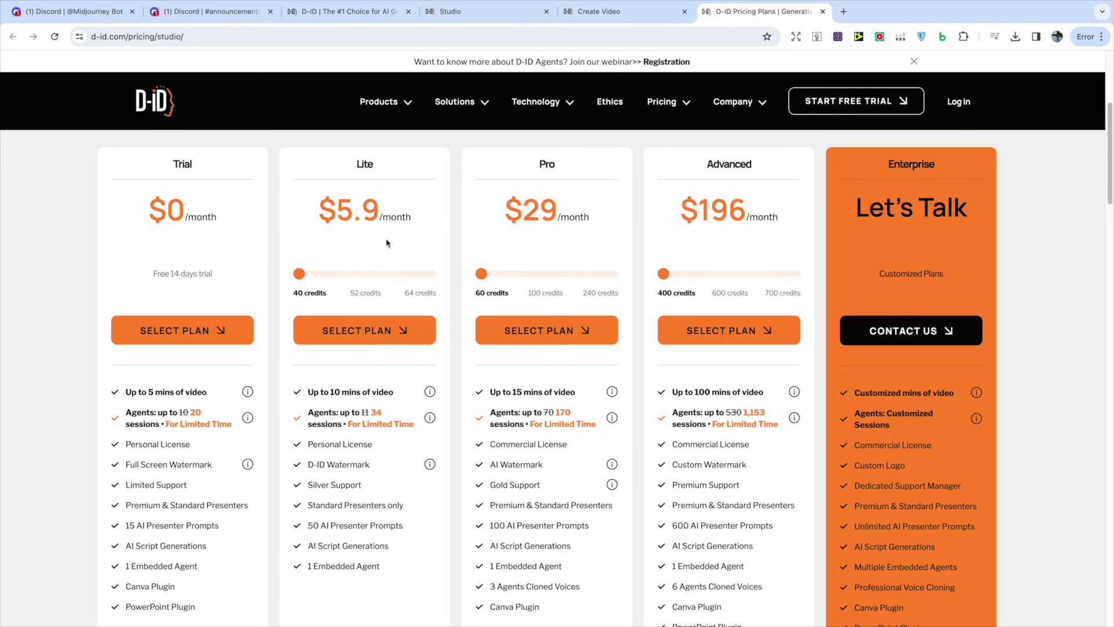
pyautogui.moveTo(356, 278); pyautogui.dragTo(432, 274)
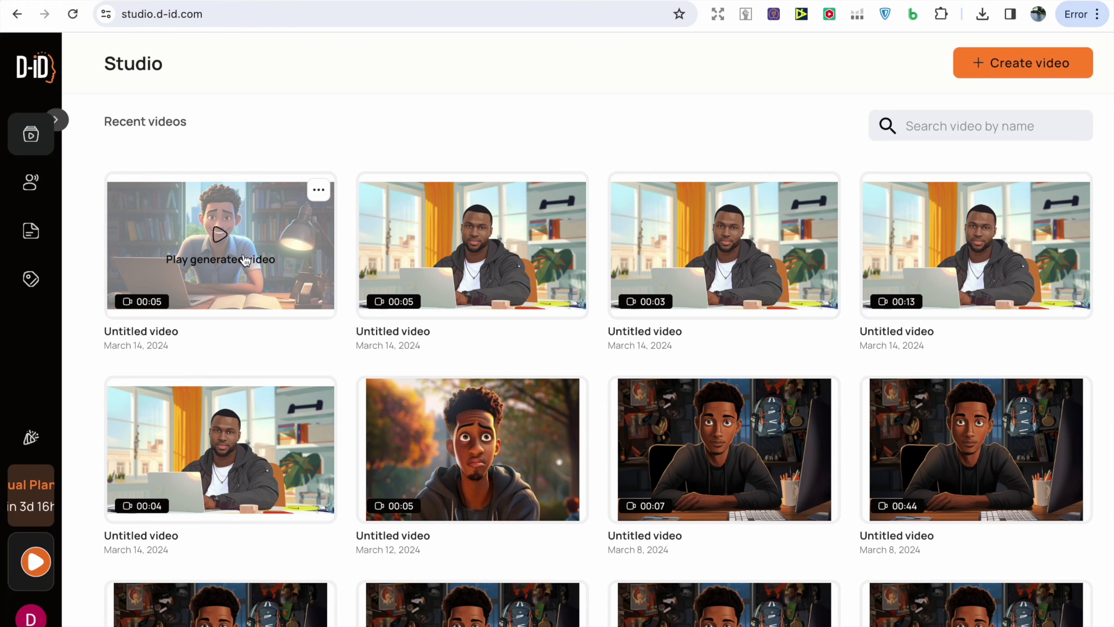
pyautogui.click(221, 235)
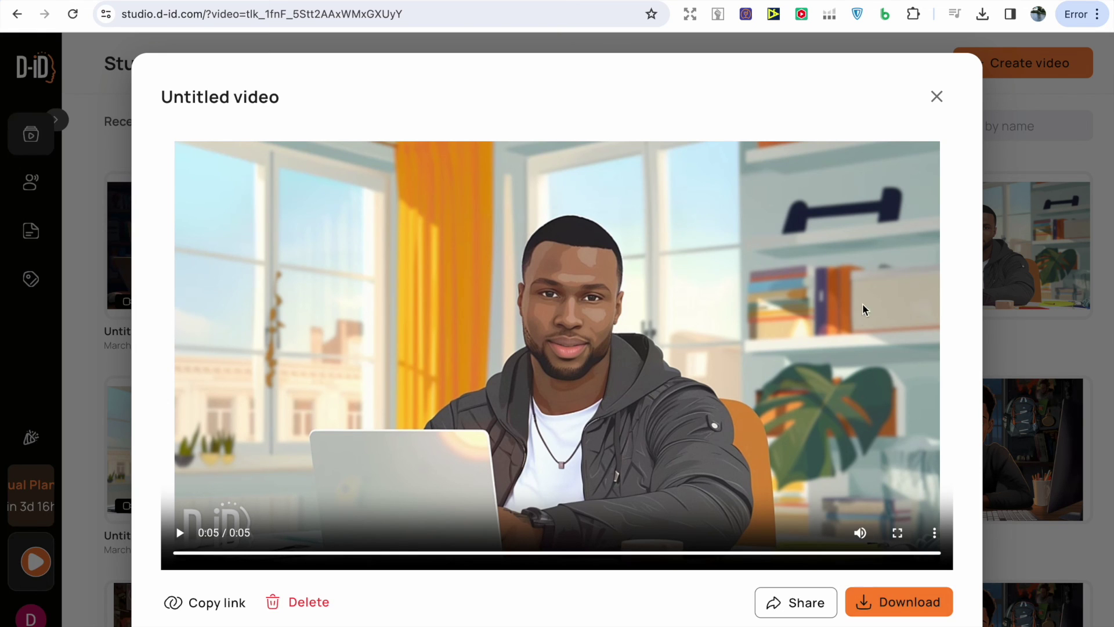
pyautogui.click(936, 97)
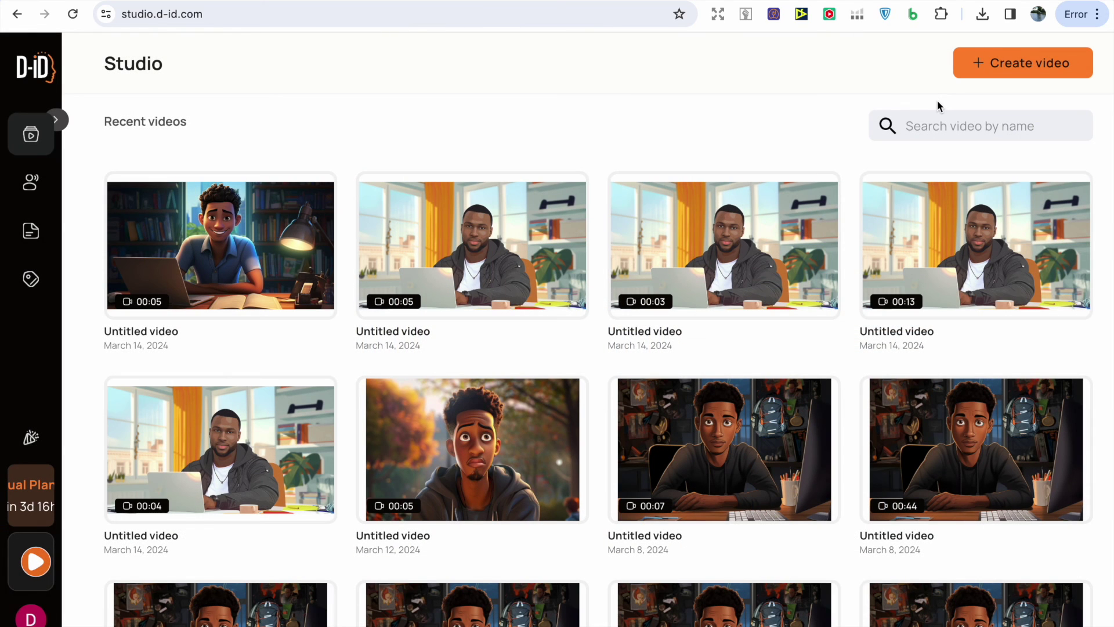